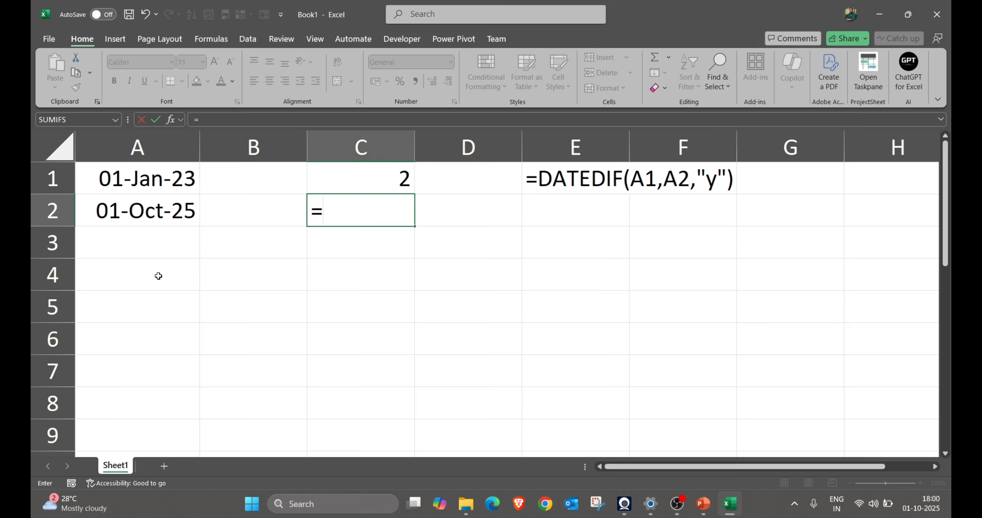
# - Enter =DATEDIF(A1,A2,"m") in cell C2 to calculate the complete months between the two dates
pyautogui.write('dat')
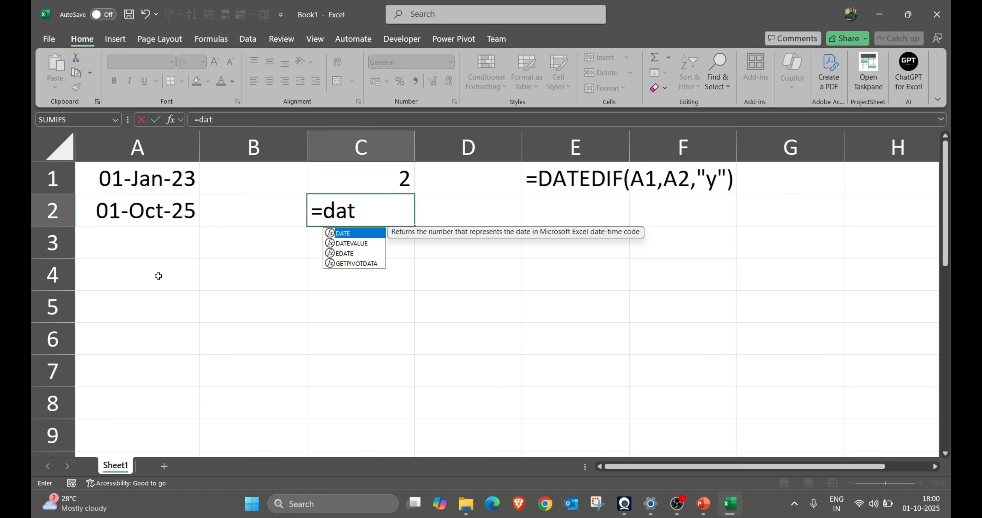
pyautogui.write('edif')
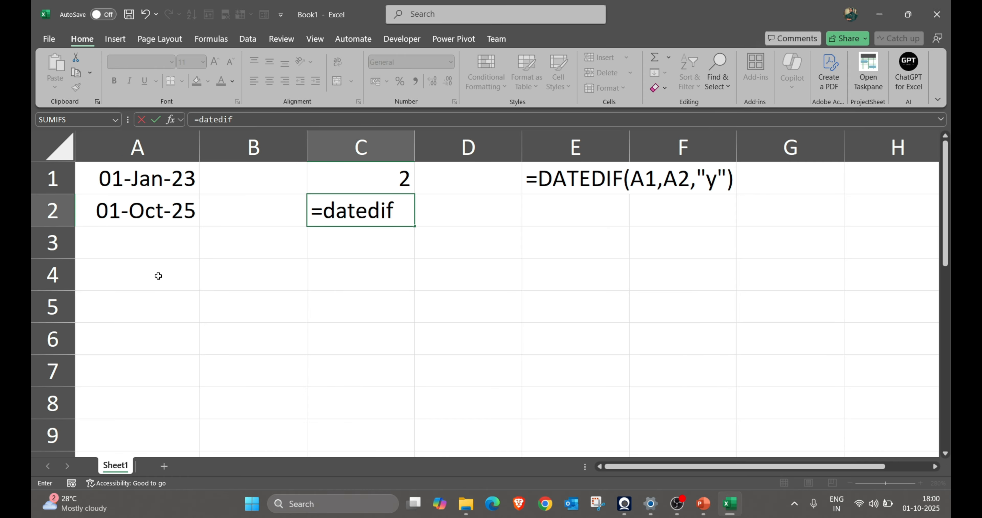
pyautogui.write('(')
pyautogui.press('Up')
pyautogui.press('Left')
pyautogui.press('Left')
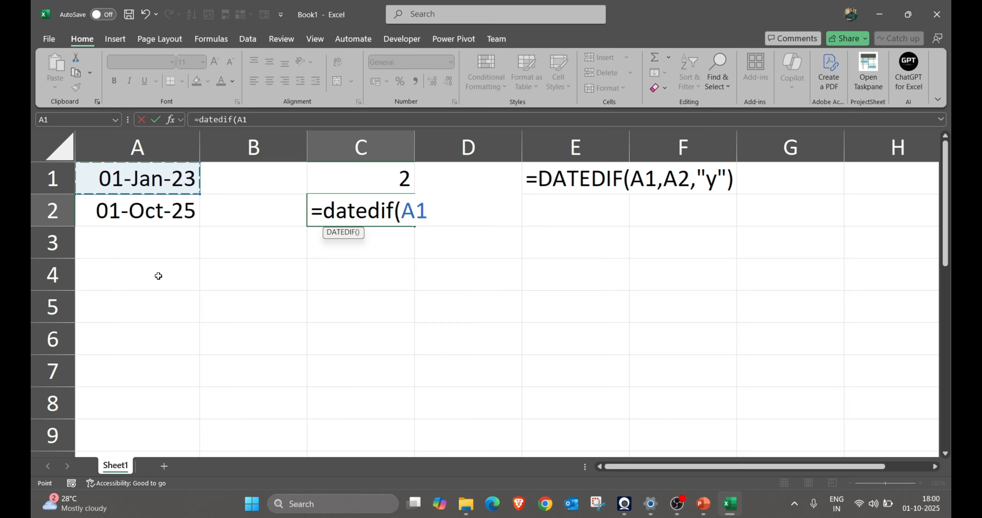
pyautogui.write(',')
pyautogui.press('Left')
pyautogui.press('Left')
pyautogui.write(',')
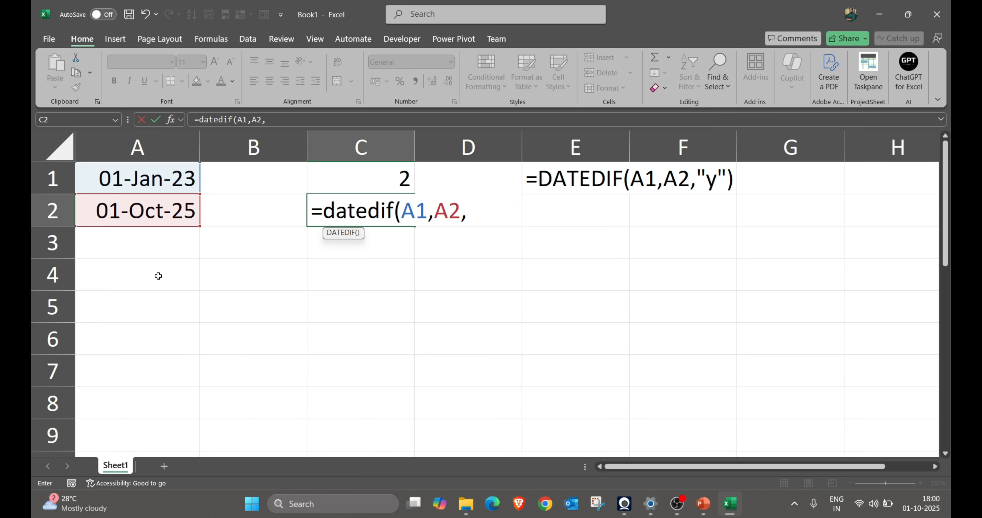
pyautogui.write('"m")')
pyautogui.press('Tab')
# - Fill the FORMULATEXT formula from E1 down into E2 to display the formula used in C2
pyautogui.press('Tab')
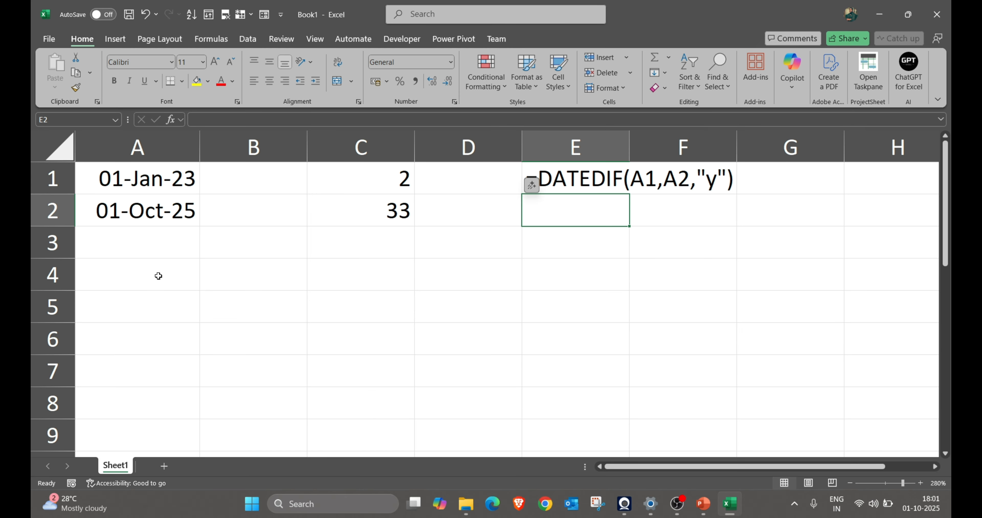
pyautogui.hotkey('ctrl', 'd')
# - Enter =DATEDIF(A1,A2,"d") in cell C3 to calculate the days between the two dates
pyautogui.press('Down')
pyautogui.press('Left')
pyautogui.press('Left')
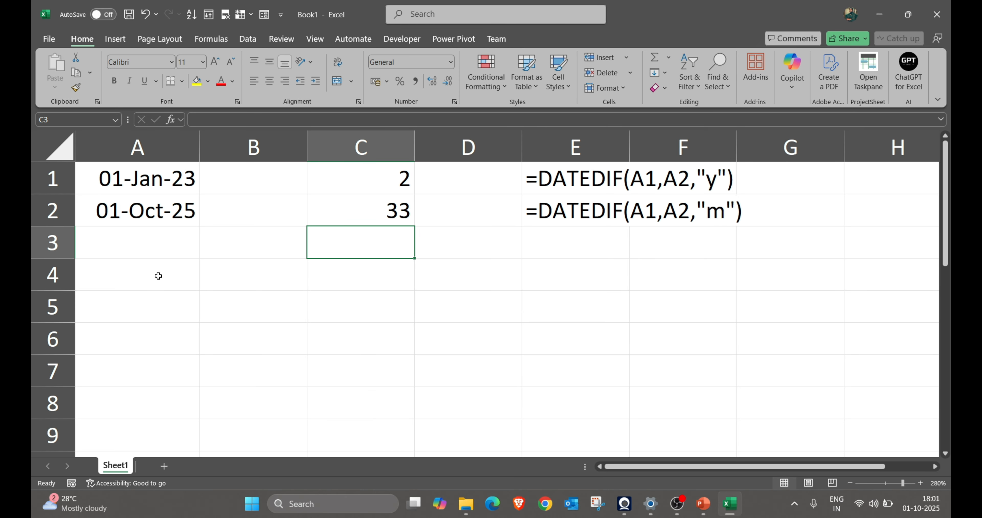
pyautogui.write('=da')
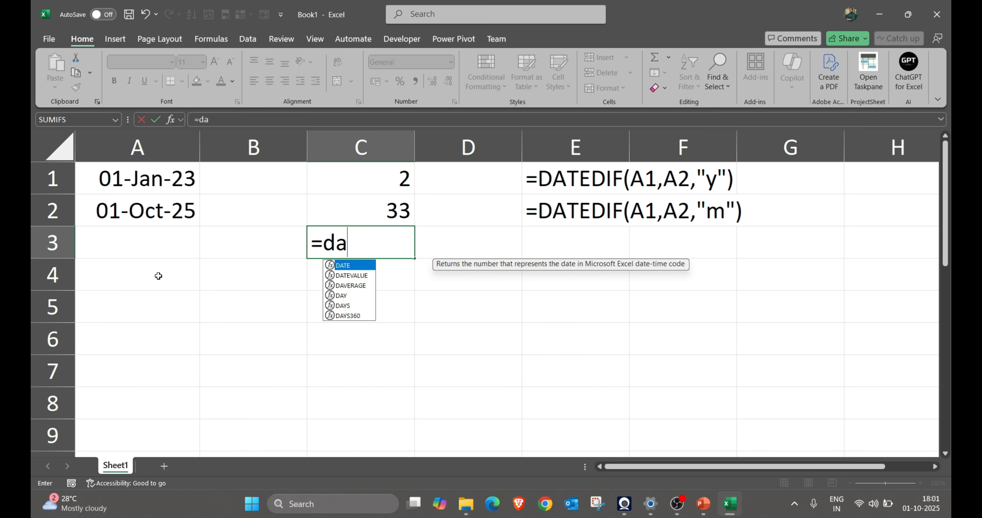
pyautogui.write('tedif(')
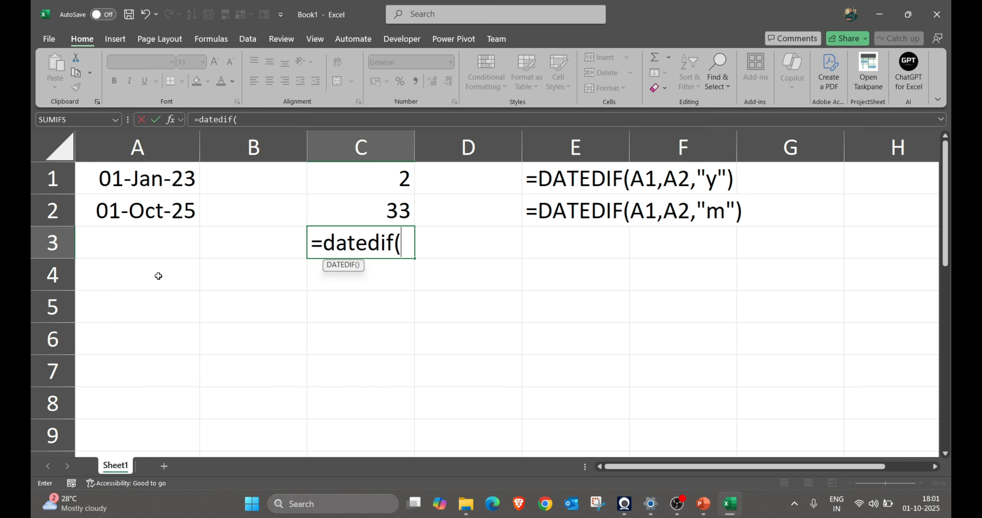
pyautogui.press('Up')
pyautogui.press('Up')
pyautogui.press('Left')
pyautogui.press('Left')
pyautogui.write(',')
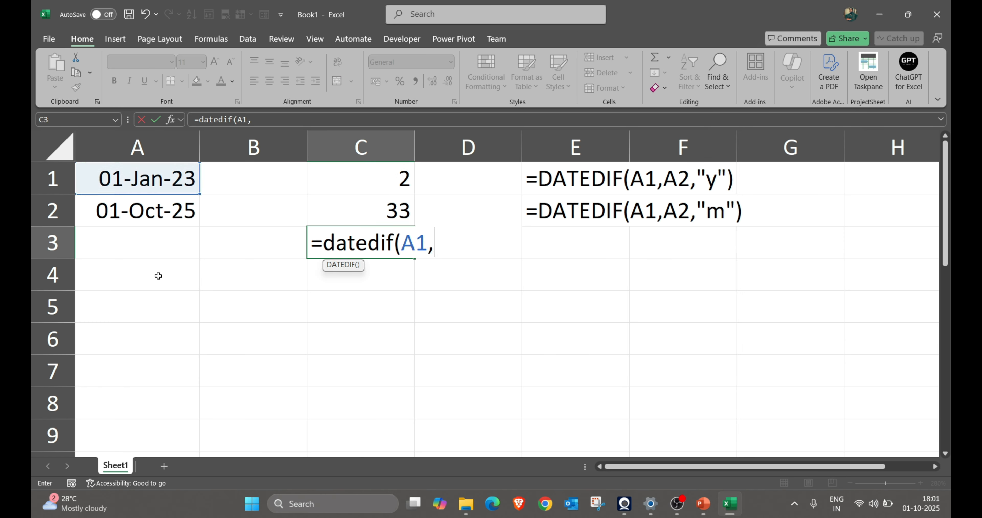
pyautogui.press('Left')
pyautogui.press('Left')
pyautogui.press('Up')
pyautogui.write(',"d"')
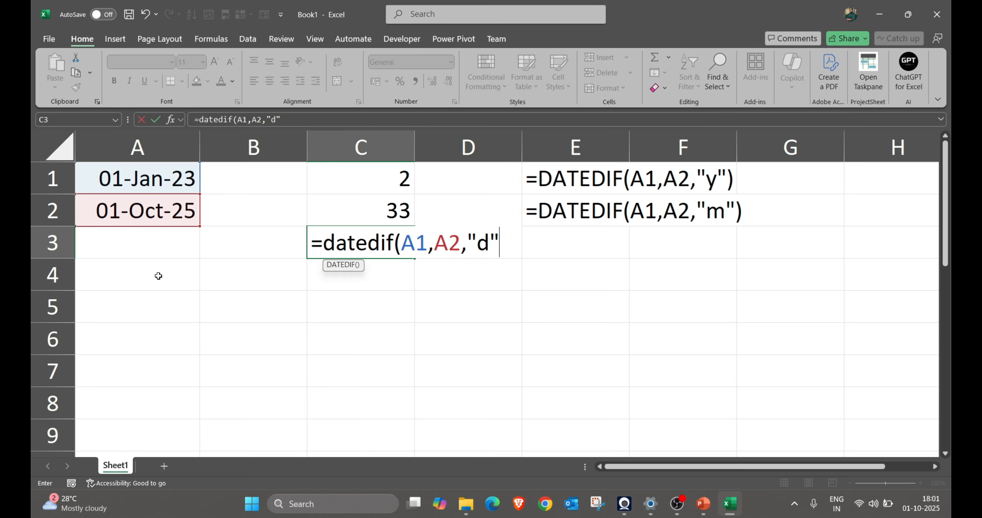
pyautogui.write(')')
pyautogui.press('Return')
# - Fill the FORMULATEXT formula from E2 down into E3 to display the formula used in C3
pyautogui.press('Up')
pyautogui.press('Right')
pyautogui.press('Right')
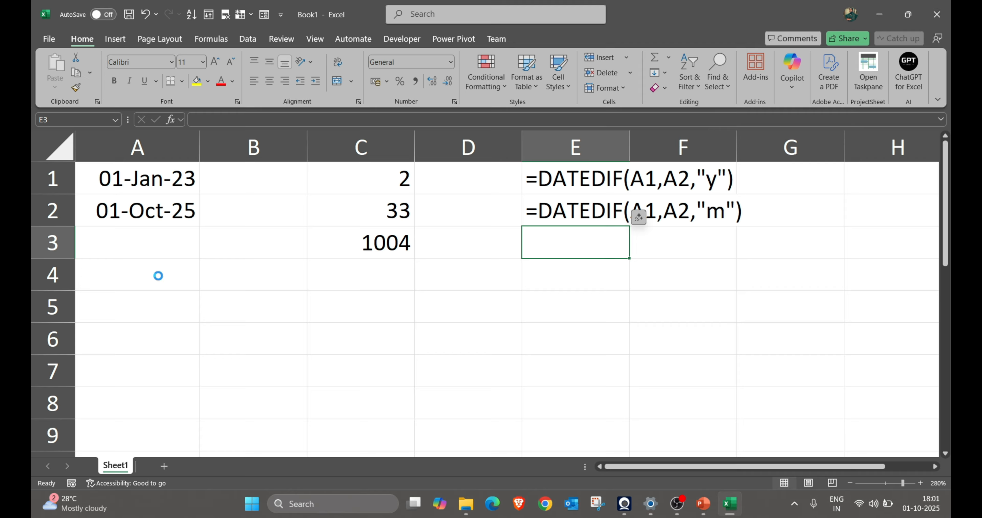
pyautogui.hotkey('ctrl', 'd')
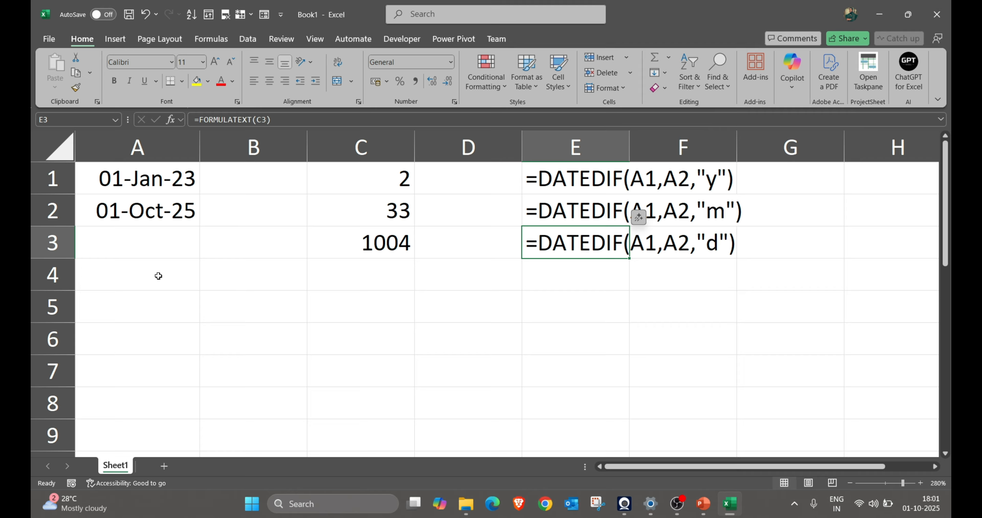
pyautogui.press('Left')
pyautogui.press('Left')
pyautogui.press('Up')
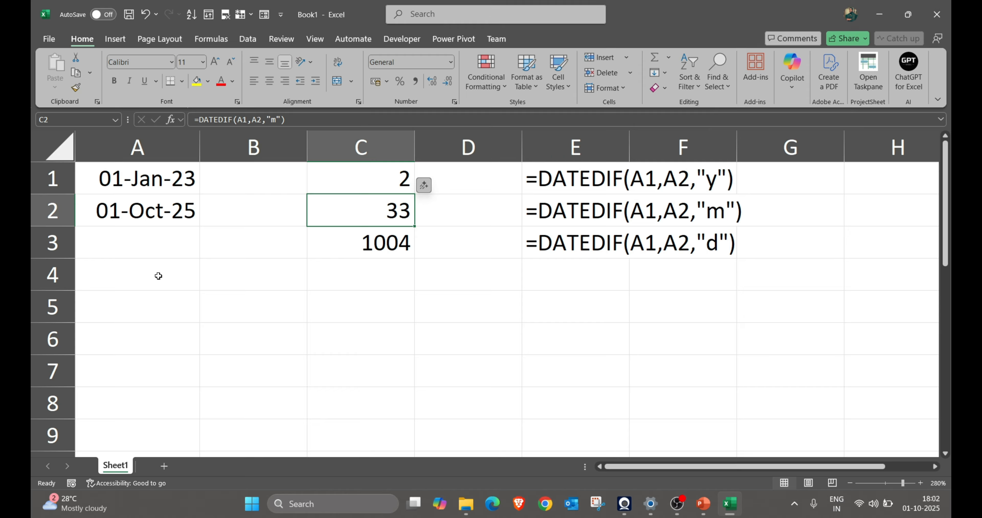
pyautogui.press('Up')
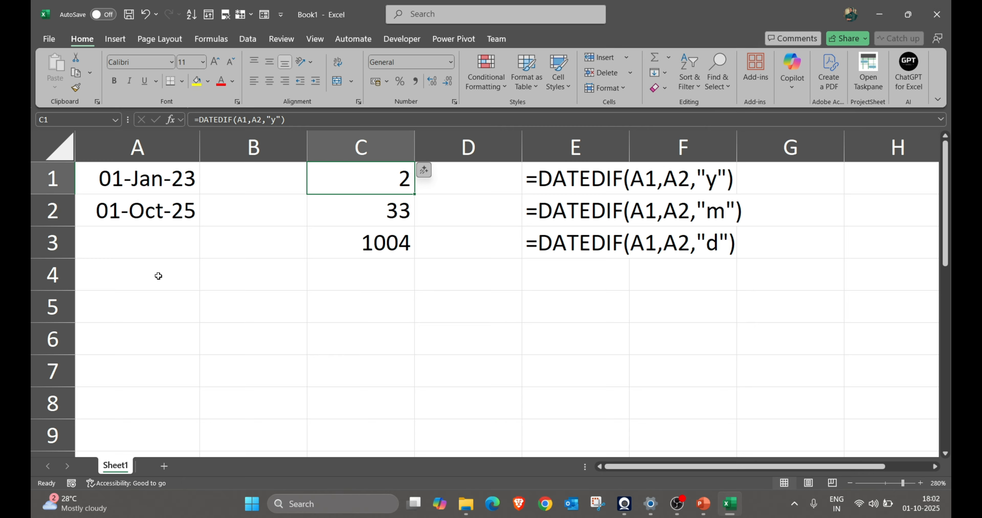
pyautogui.press('Down')
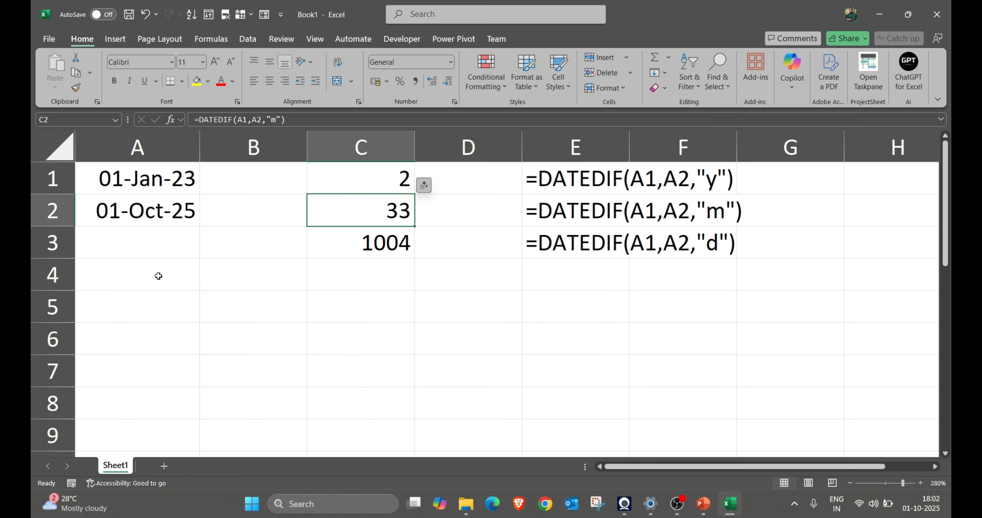
# - Change the custom number format of the dates in A1:A2 to dd-mmm so the year is hidden
pyautogui.press('Up')
pyautogui.press('Left')
pyautogui.press('Left')
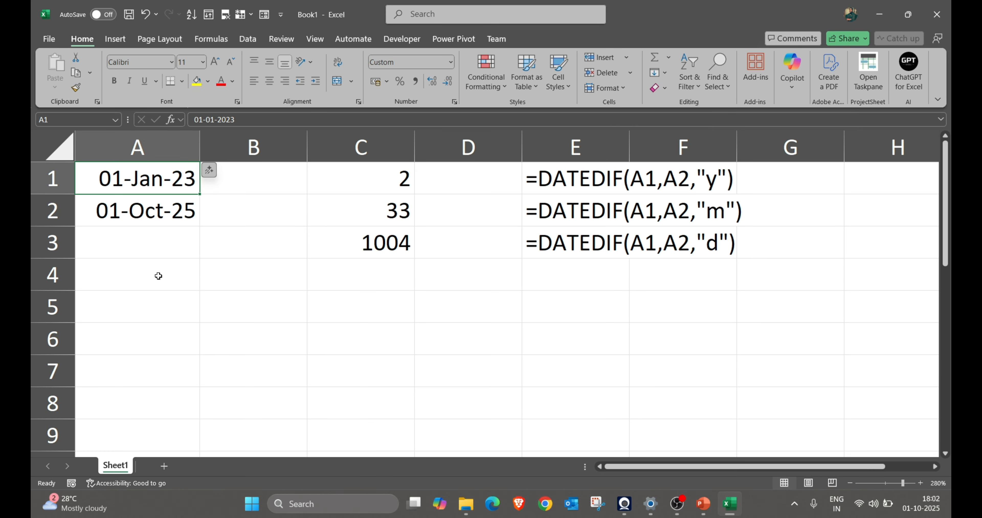
pyautogui.hotkey('shift', 'Down')
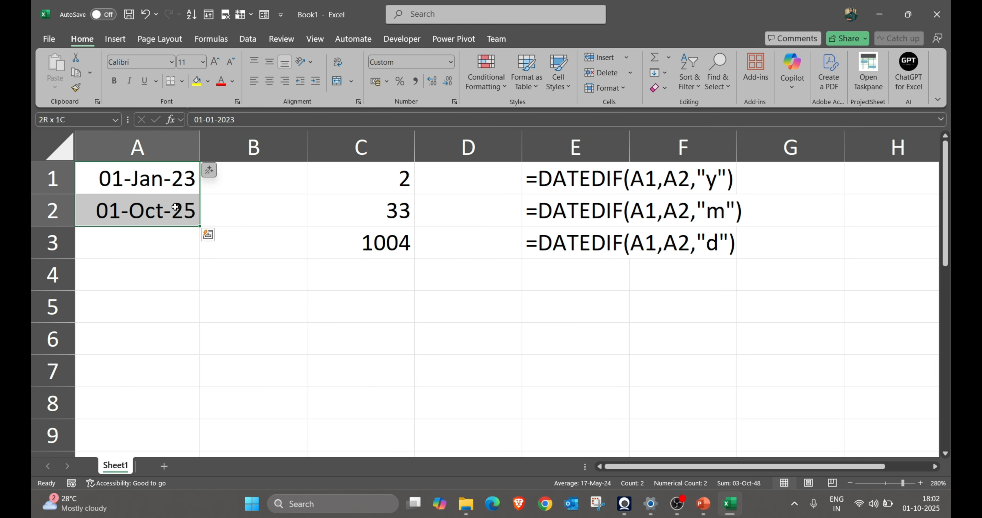
pyautogui.rightClick(165, 187)
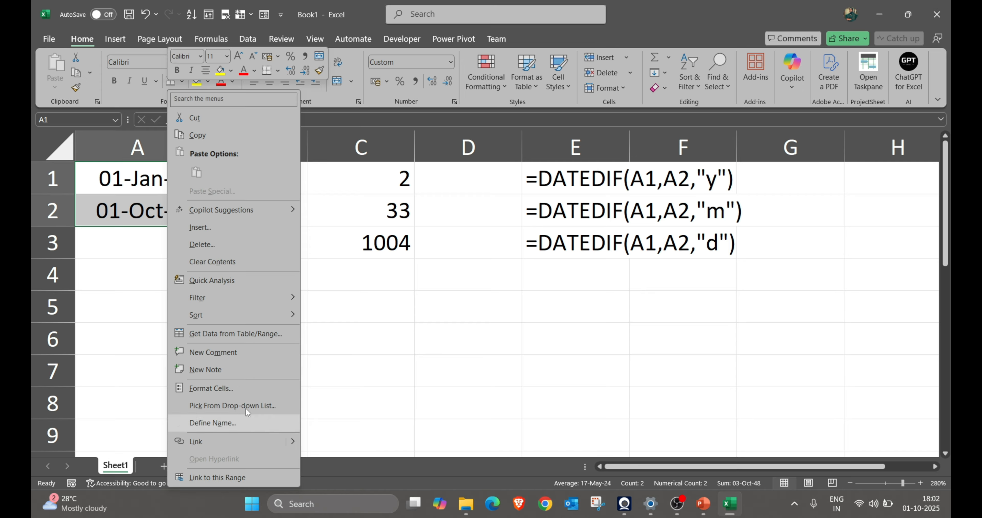
pyautogui.click(238, 389)
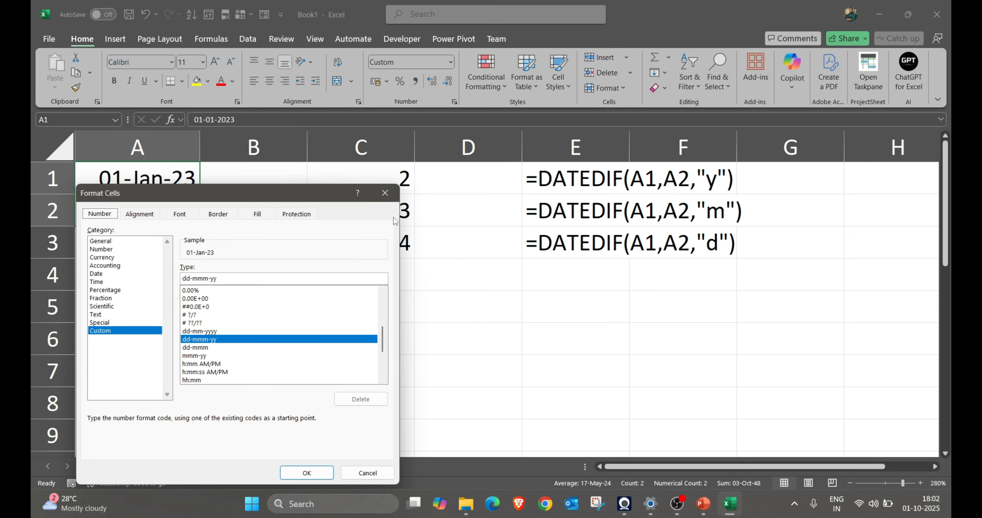
pyautogui.click(253, 281)
pyautogui.hotkey('ctrl', 'shift', 'Left')
pyautogui.hotkey('shift', 'Left')
pyautogui.press('BackSpace')
pyautogui.press('Return')
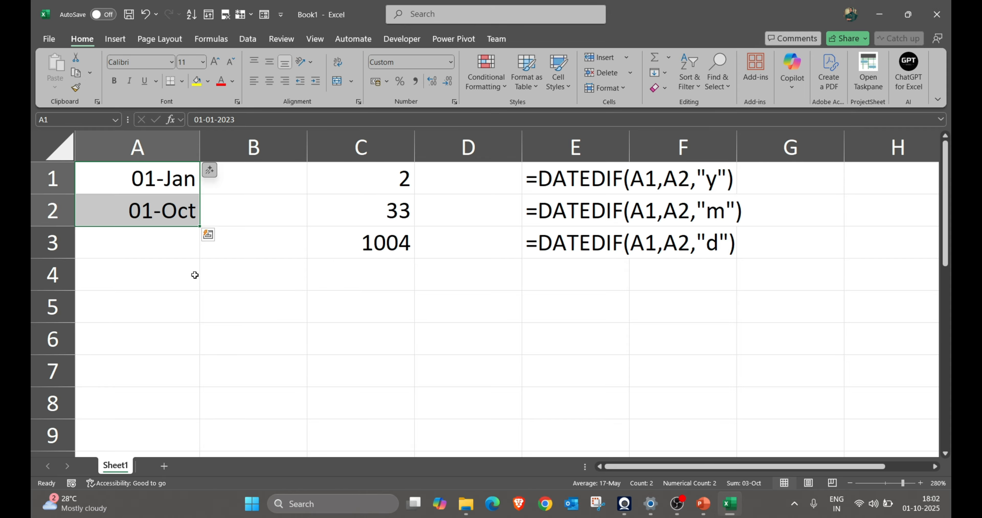
# - Enter =DATEDIF(A1,A2,"ym") in cell C5 to calculate the months between the dates while ignoring years
pyautogui.click(183, 275)
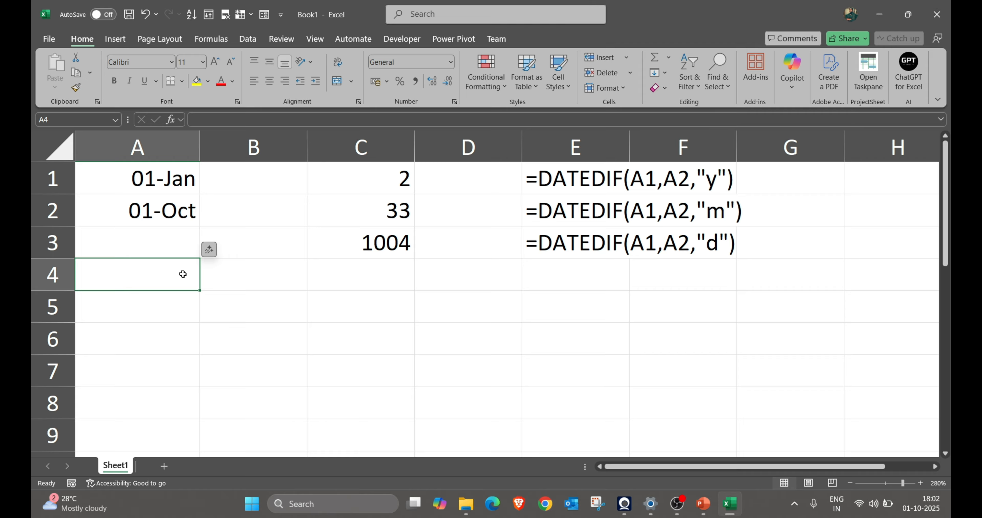
pyautogui.press('Right')
pyautogui.press('Right')
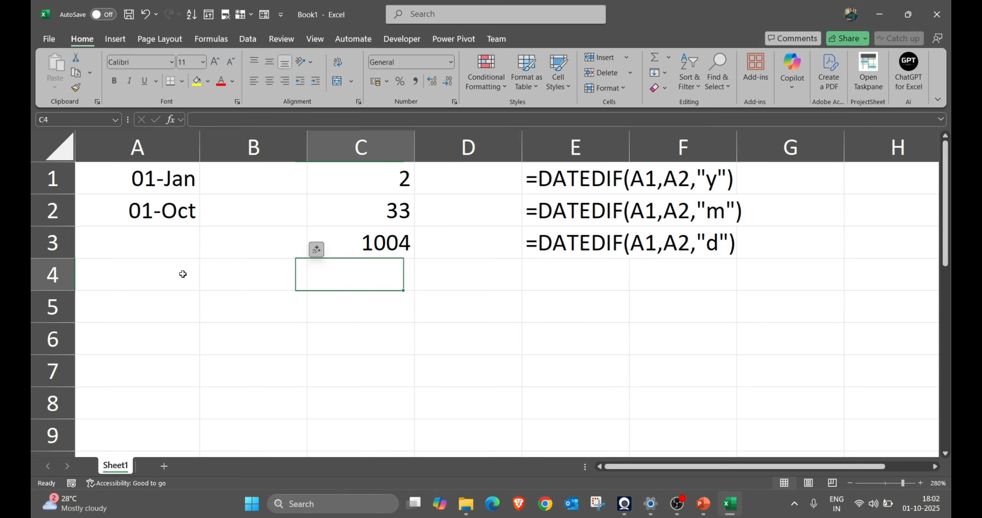
pyautogui.press('Down')
pyautogui.press('Down')
pyautogui.press('Up')
pyautogui.write('=')
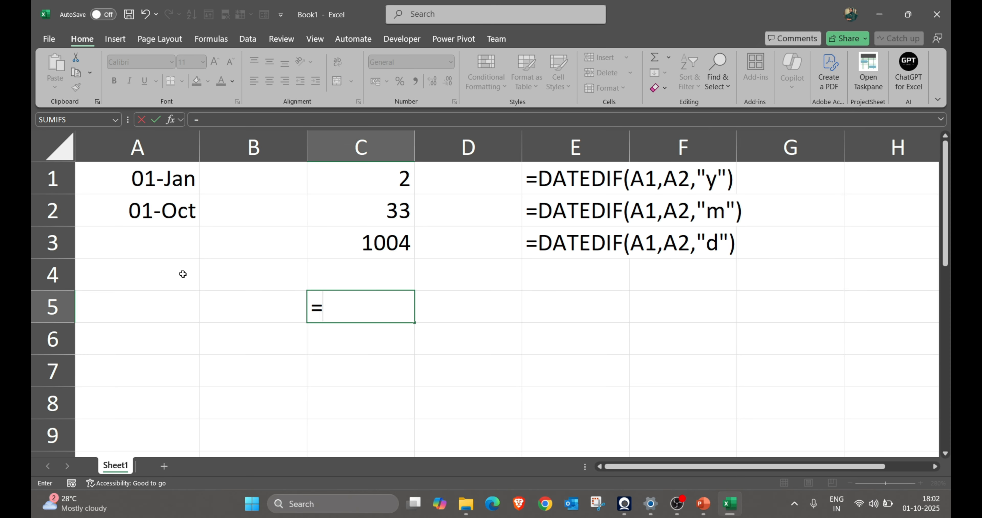
pyautogui.write('datedf')
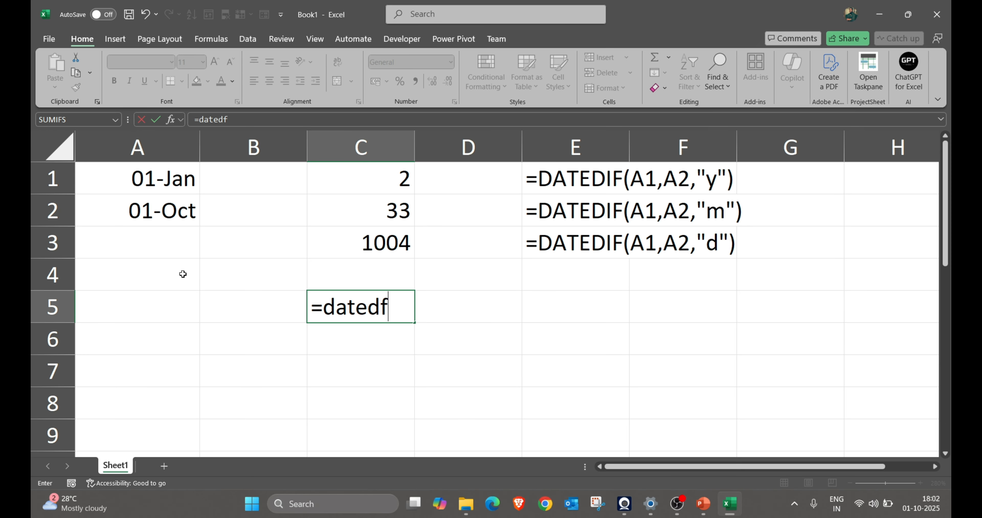
pyautogui.press('BackSpace')
pyautogui.write('if(')
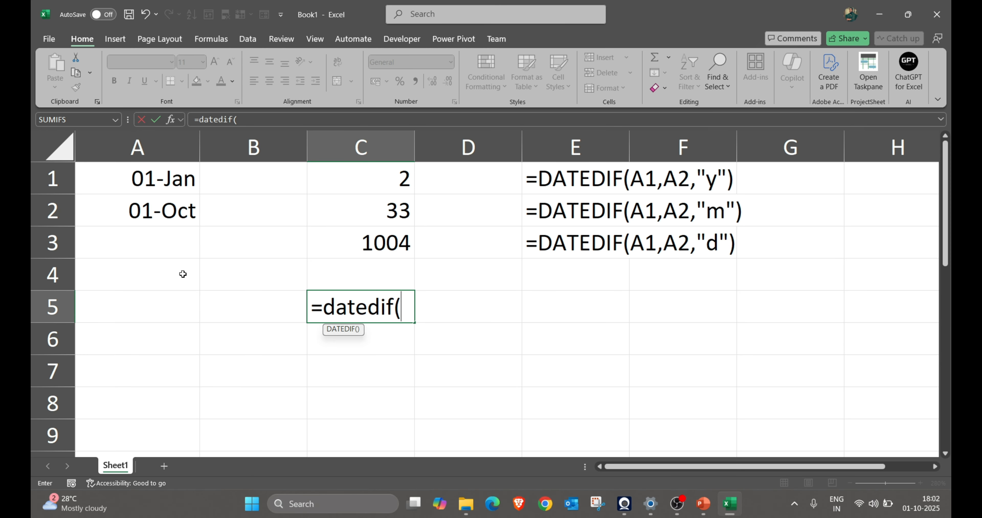
pyautogui.press('Up')
pyautogui.press('Up')
pyautogui.press('Up')
pyautogui.press('Up')
pyautogui.press('Left')
pyautogui.press('Left')
pyautogui.write(',')
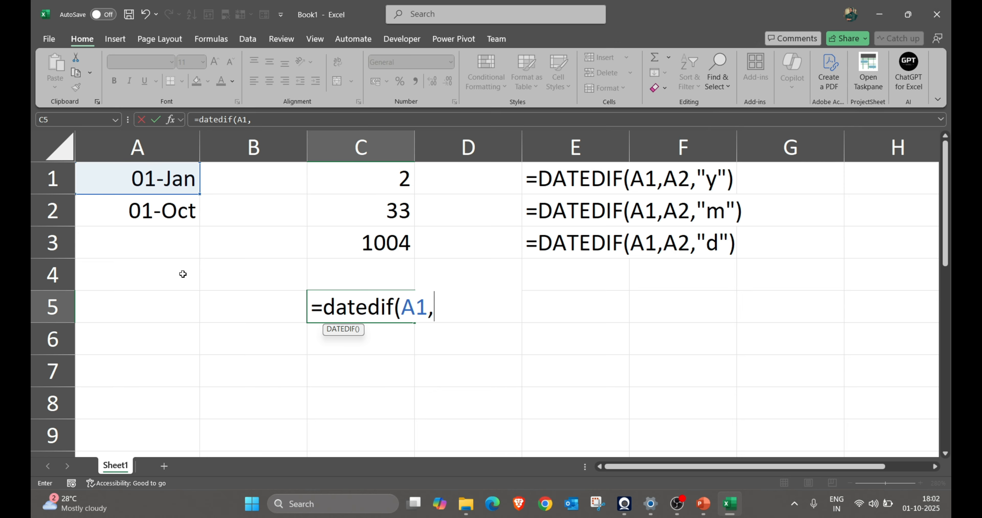
pyautogui.press('Up')
pyautogui.press('Up')
pyautogui.press('Up')
pyautogui.press('Left')
pyautogui.press('Left')
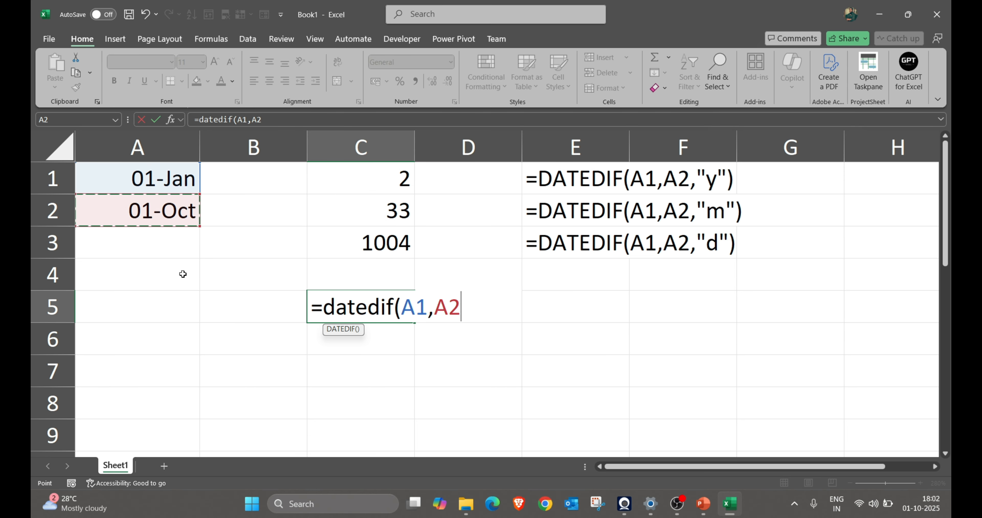
pyautogui.write(',')
pyautogui.write('"y')
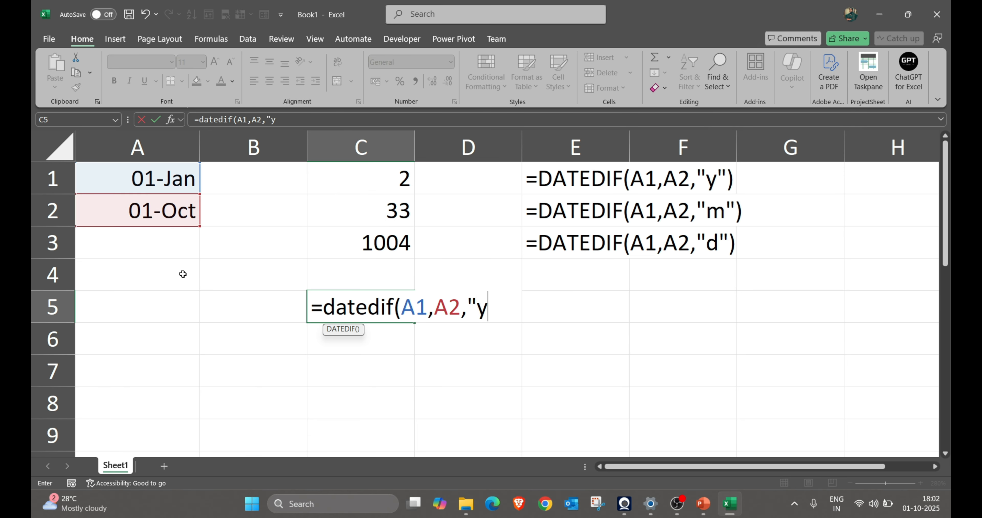
pyautogui.write('m"')
pyautogui.press('Return')
# - Copy the FORMULATEXT formula from E3 into E5 to display the formula used in C5
pyautogui.press('Up')
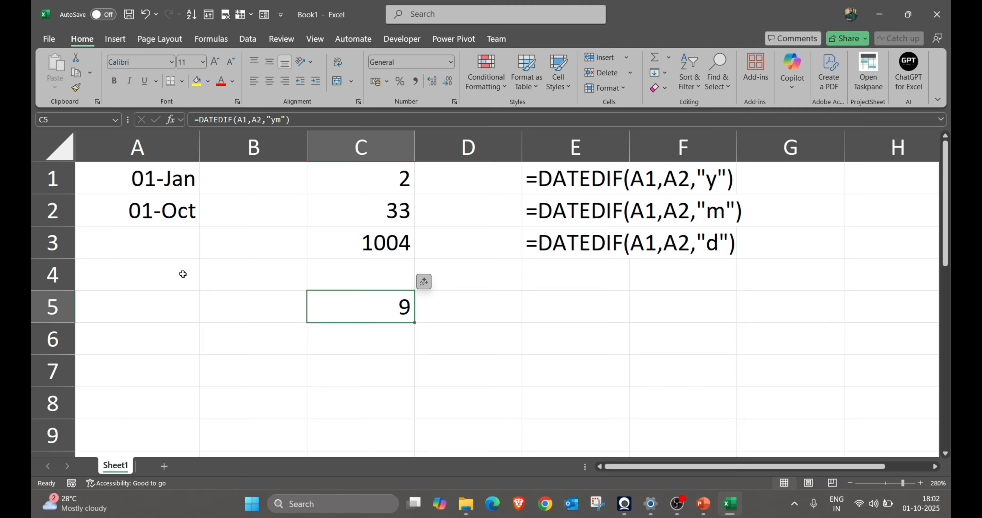
pyautogui.press('Right')
pyautogui.press('Right')
pyautogui.press('Up')
pyautogui.press('Up')
pyautogui.hotkey('ctrl', 'c')
pyautogui.press('Down')
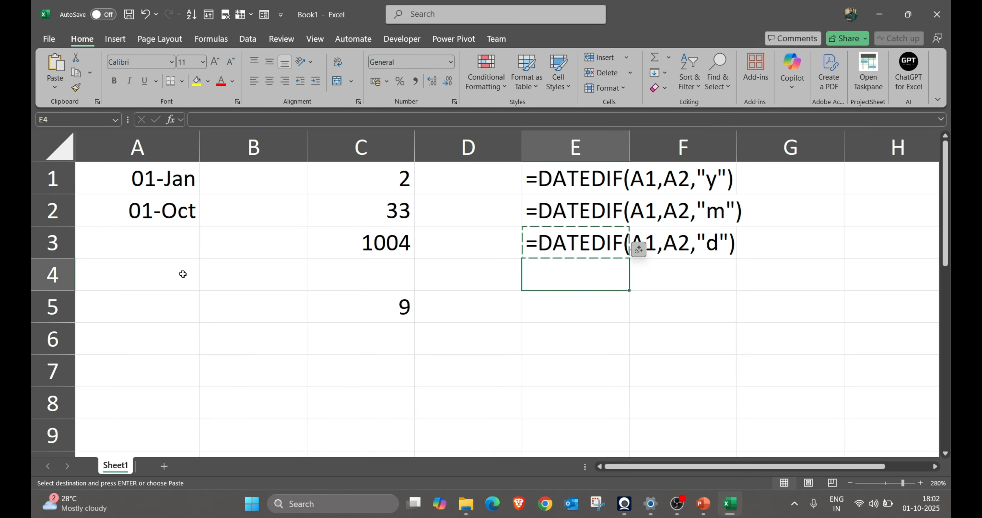
pyautogui.press('Down')
pyautogui.press('Down')
pyautogui.press('Up')
pyautogui.press('Return')
# - Enter =DATEDIF(A1,A2,"yd") in cell C6 to calculate the days between the dates while ignoring years
pyautogui.press('Down')
pyautogui.press('Left')
pyautogui.press('Left')
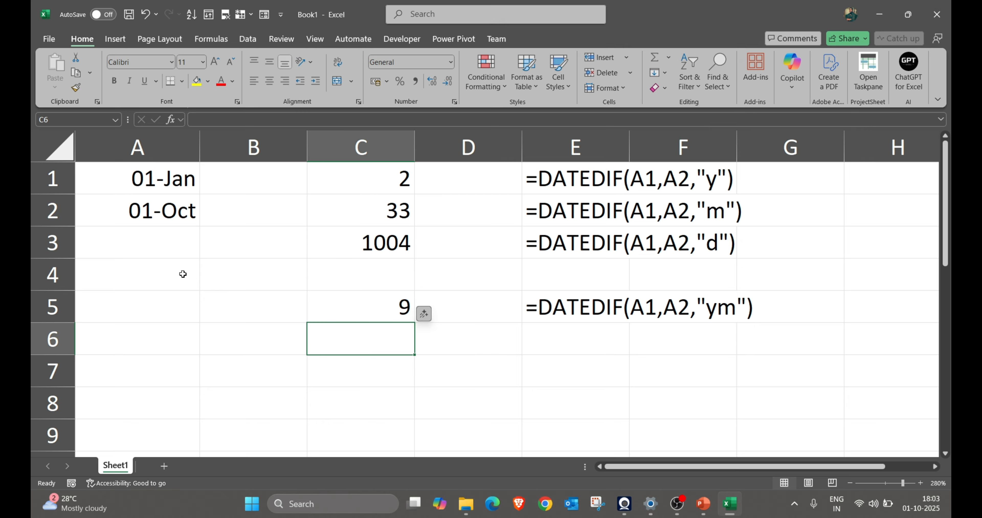
pyautogui.write('=')
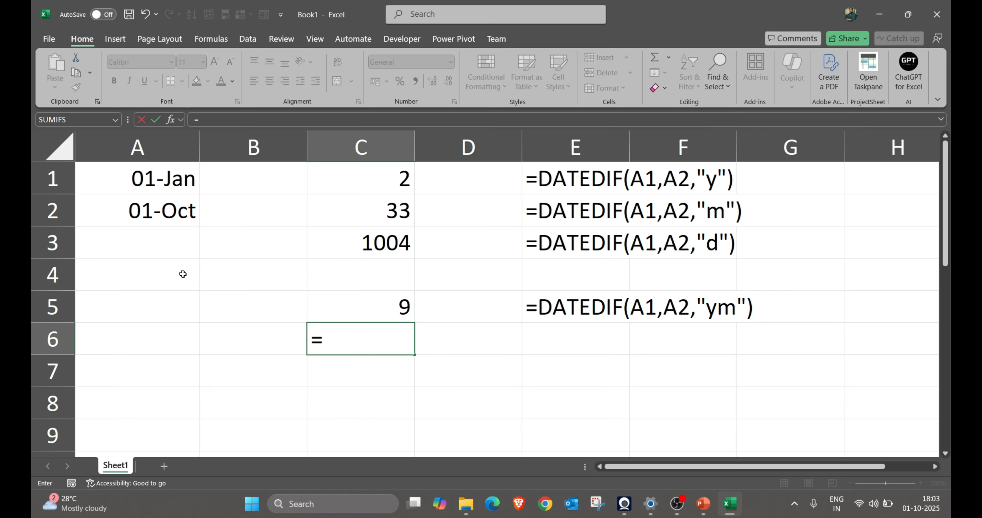
pyautogui.write('datedif')
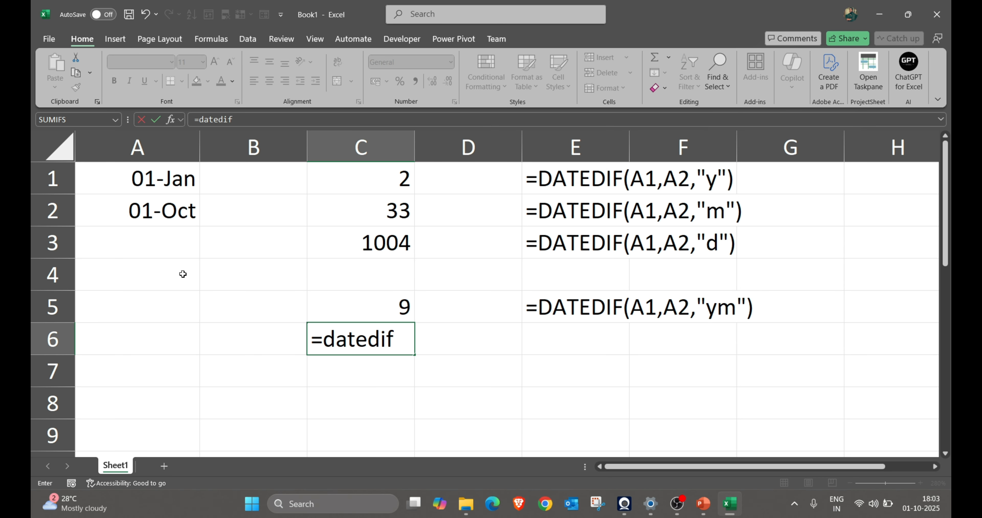
pyautogui.write('(')
pyautogui.press('Left')
pyautogui.press('Left')
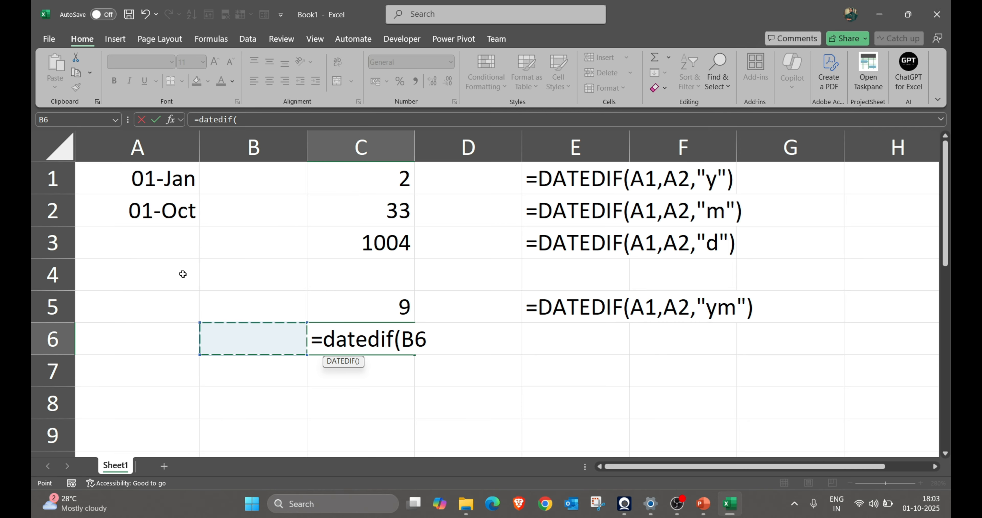
pyautogui.press('Up')
pyautogui.press('Up')
pyautogui.press('Up')
pyautogui.press('Up')
pyautogui.press('Up')
pyautogui.write(',')
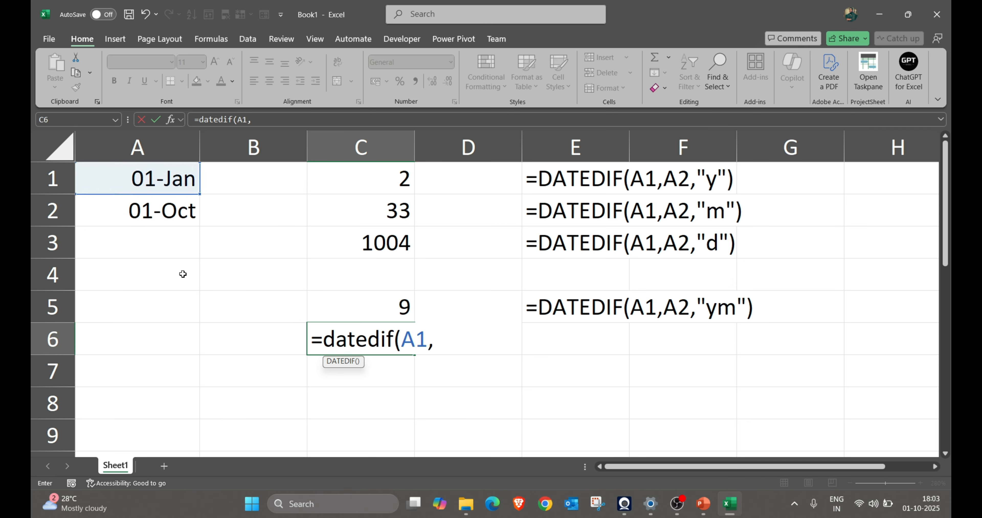
pyautogui.press('Left')
pyautogui.press('Left')
pyautogui.press('Up')
pyautogui.press('Up')
pyautogui.press('Up')
pyautogui.press('Up')
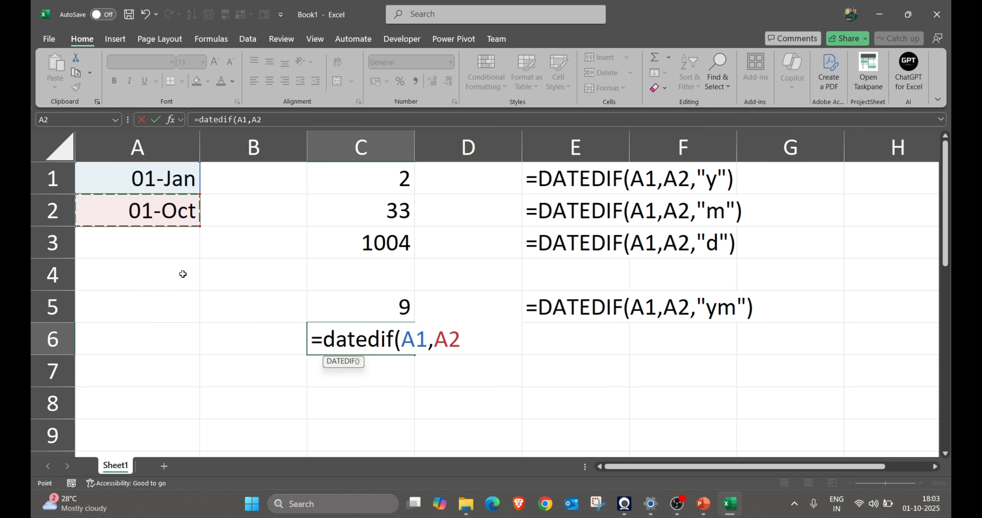
pyautogui.write(',"yd")')
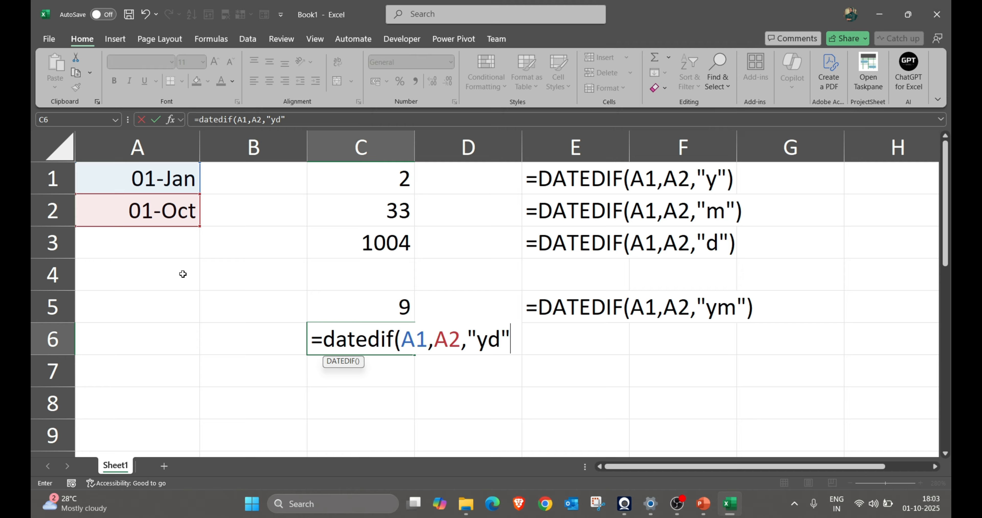
pyautogui.press('Return')
pyautogui.press('Up')
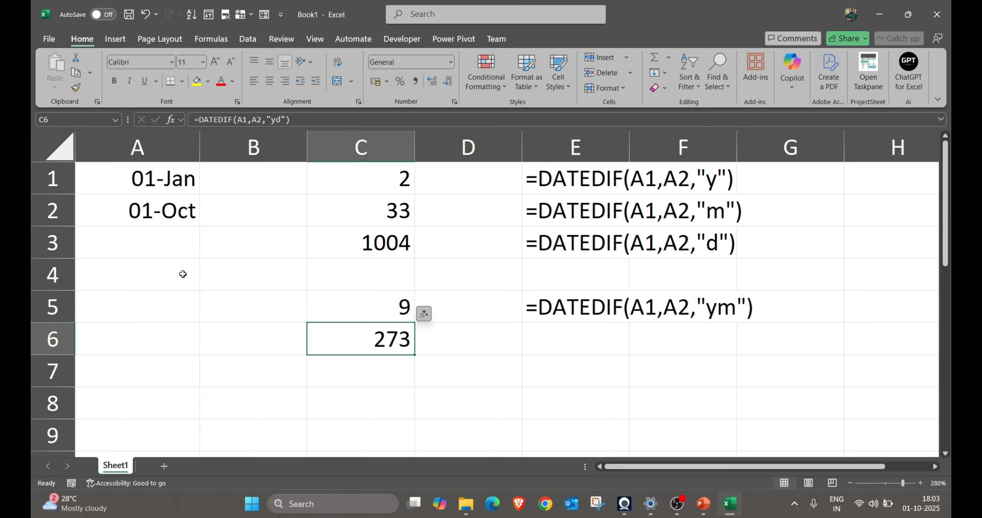
# - Fill the FORMULATEXT formula from E5 down into E6 to display the formula used in C6
pyautogui.press('Right')
pyautogui.press('Right')
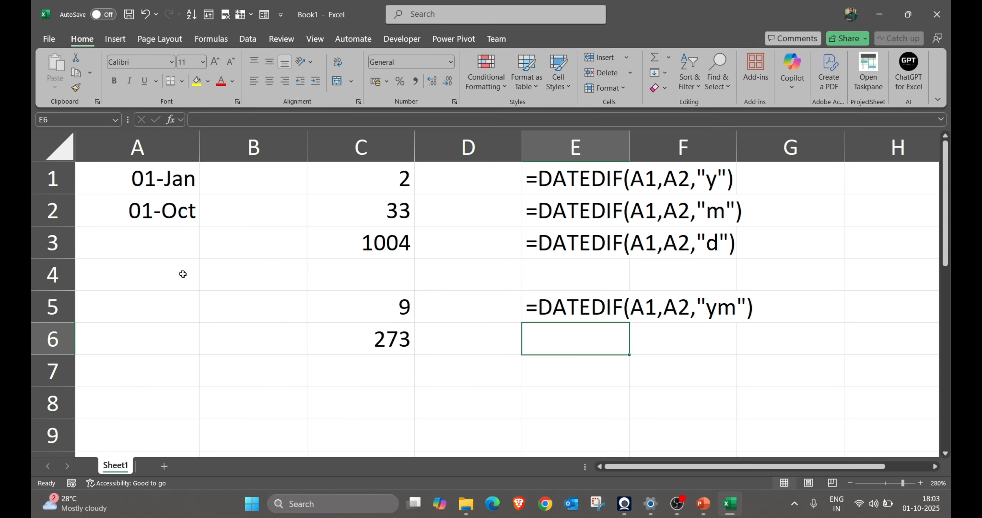
pyautogui.hotkey('ctrl', 'd')
pyautogui.press('Down')
pyautogui.press('Down')
pyautogui.press('Left')
pyautogui.press('Left')
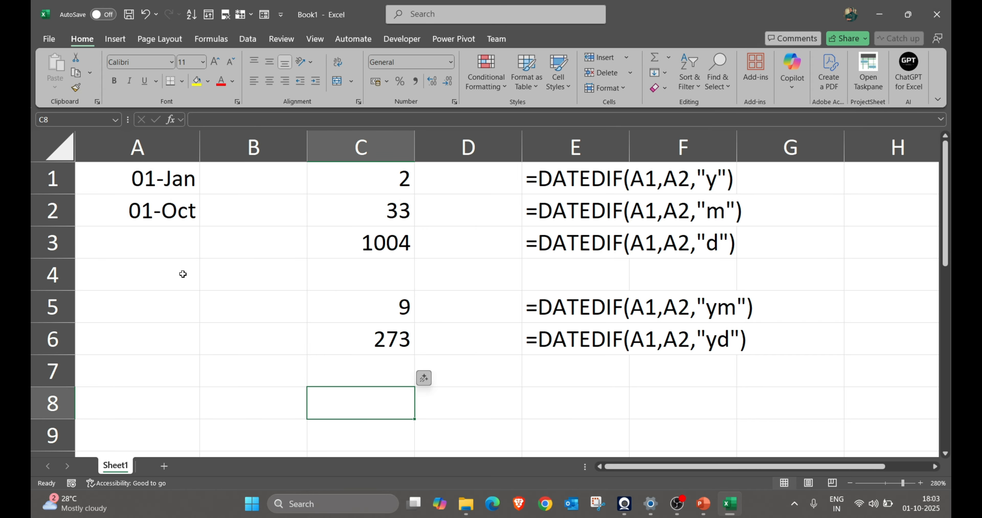
pyautogui.press('Up')
pyautogui.press('Up')
pyautogui.press('Up')
pyautogui.press('Up')
pyautogui.press('Up')
pyautogui.press('Up')
pyautogui.press('Up')
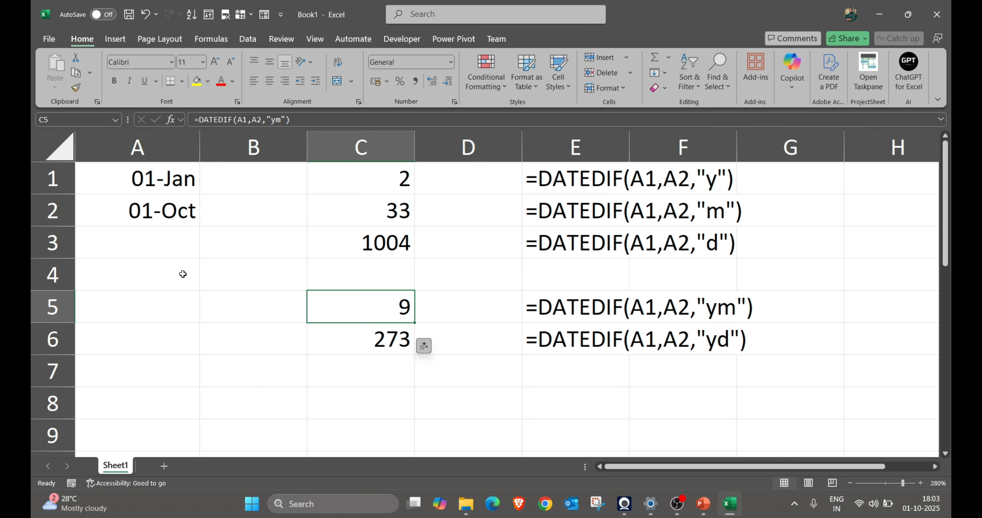
pyautogui.press('Down')
pyautogui.press('Down')
pyautogui.press('Down')
pyautogui.press('Down')
pyautogui.press('Down')
pyautogui.press('Down')
pyautogui.press('Down')
pyautogui.press('Up')
pyautogui.press('Up')
pyautogui.press('Up')
pyautogui.press('Up')
pyautogui.press('Up')
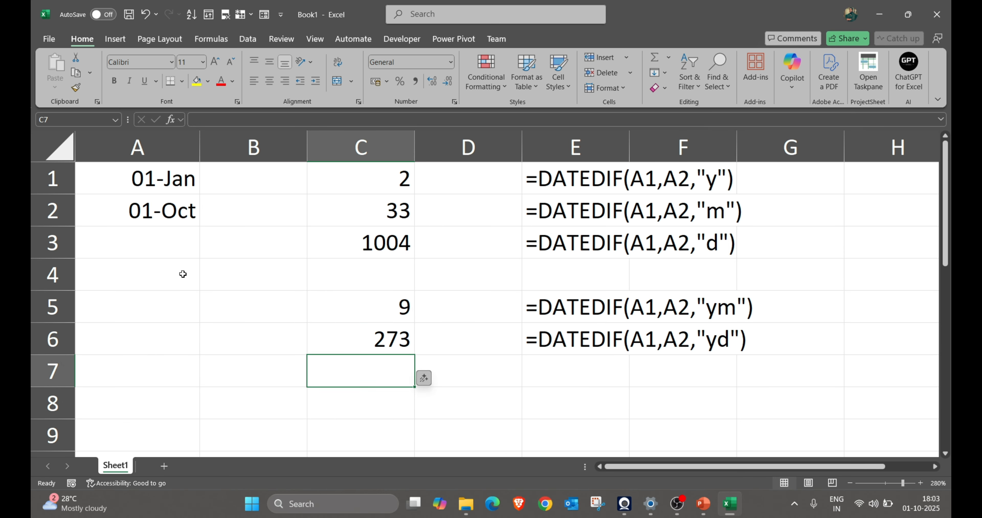
# - Change the day of the end date in cell A2 so that it reads 05-10-2025
pyautogui.press('Up')
pyautogui.press('Up')
pyautogui.press('Left')
pyautogui.press('Left')
pyautogui.hotkey('shift', 'Down')
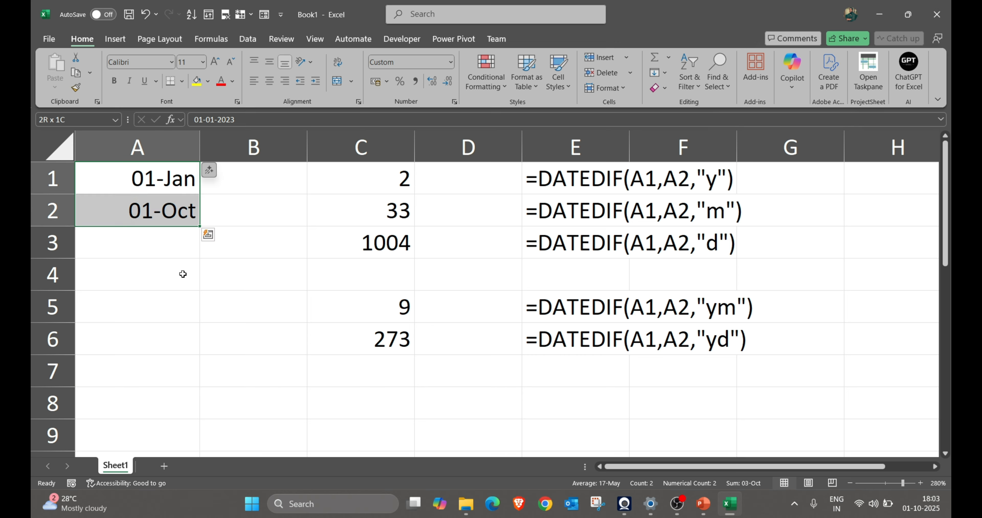
pyautogui.press('Down')
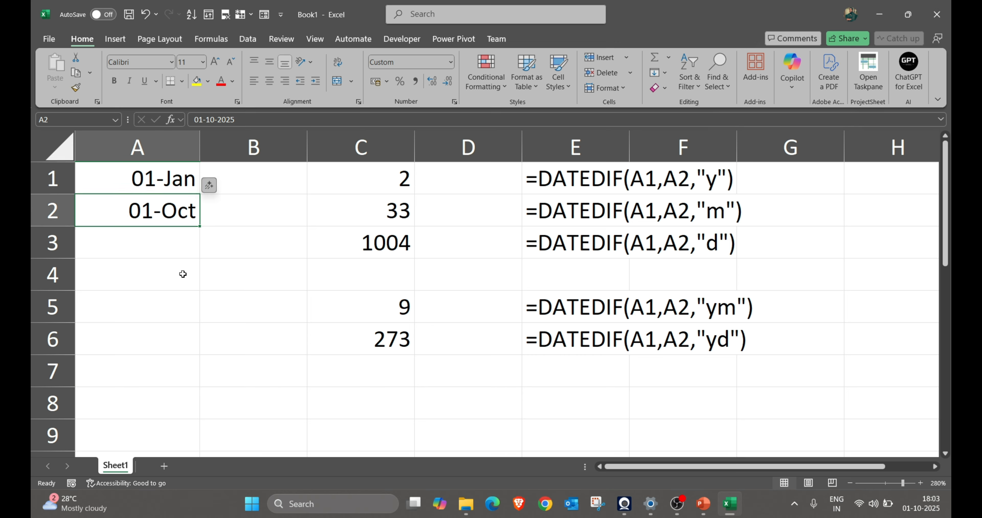
pyautogui.press('F2')
pyautogui.press('Left')
pyautogui.press('Left')
pyautogui.press('Left')
pyautogui.press('Left')
pyautogui.press('Left')
pyautogui.press('Left')
pyautogui.press('Left')
pyautogui.press('Left')
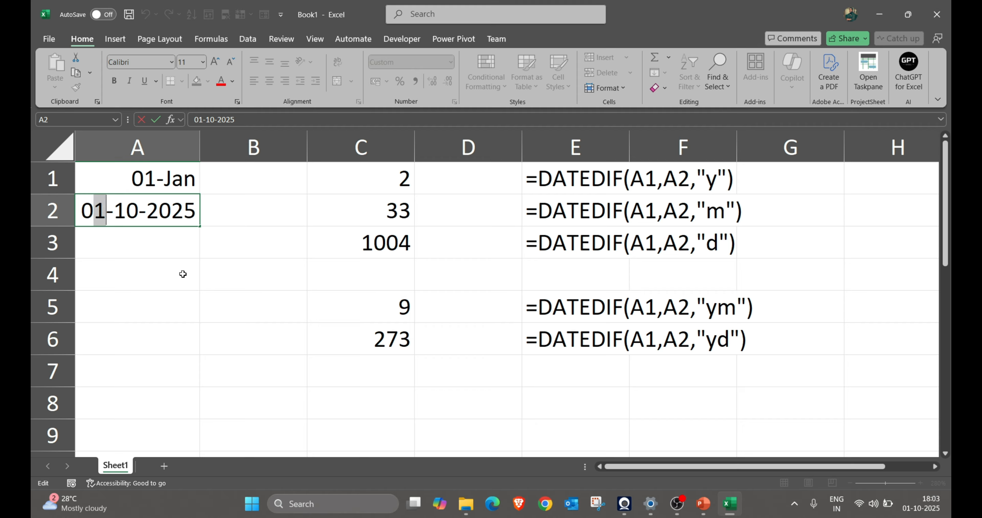
pyautogui.press('BackSpace')
pyautogui.write('5')
pyautogui.press('Return')
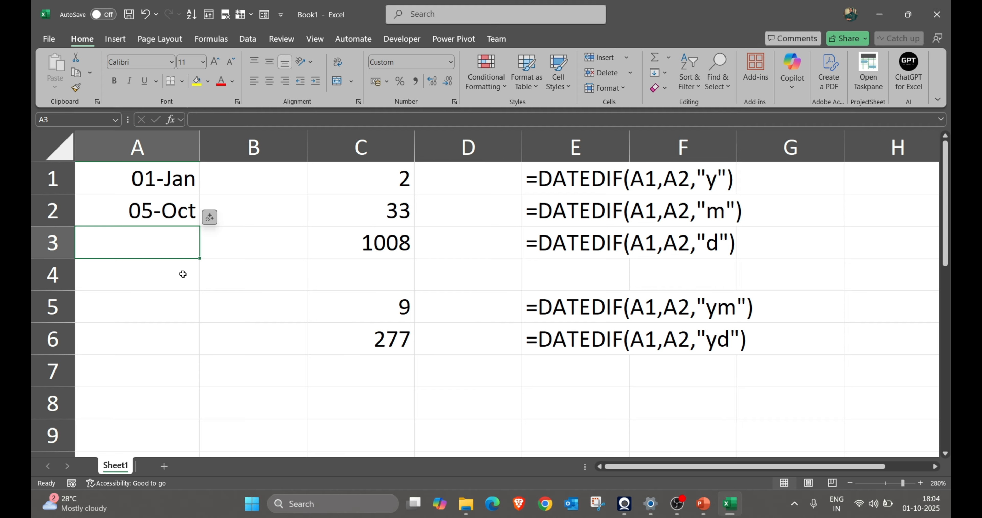
# - Shorten the custom number format of the dates in A1:A2 to dd so only the day is displayed
pyautogui.press('Up')
pyautogui.press('Up')
pyautogui.hotkey('shift', 'Down')
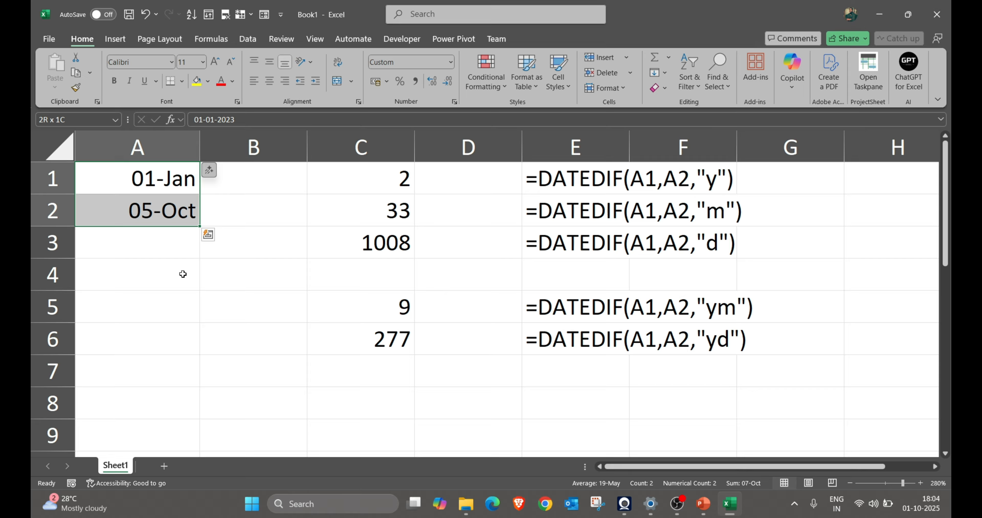
pyautogui.hotkey('ctrl', '1')
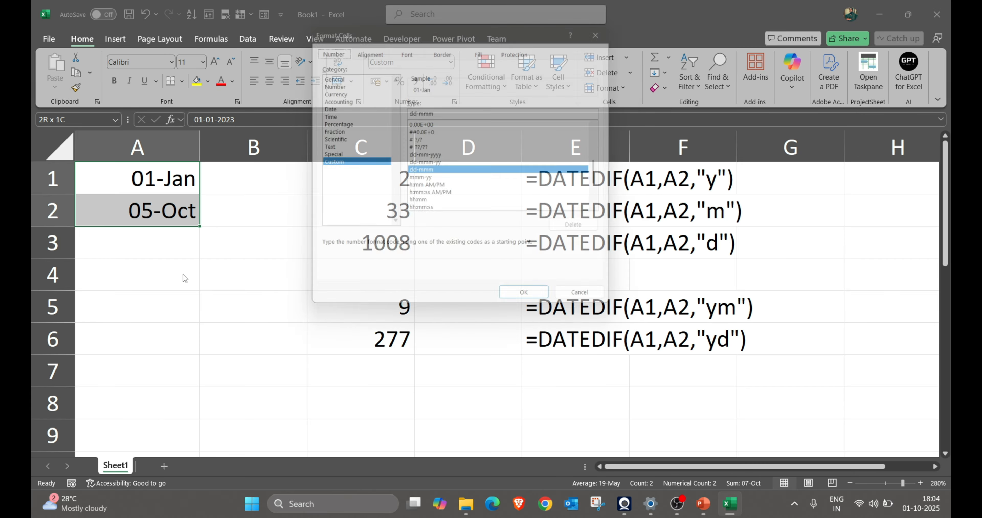
pyautogui.click(450, 111)
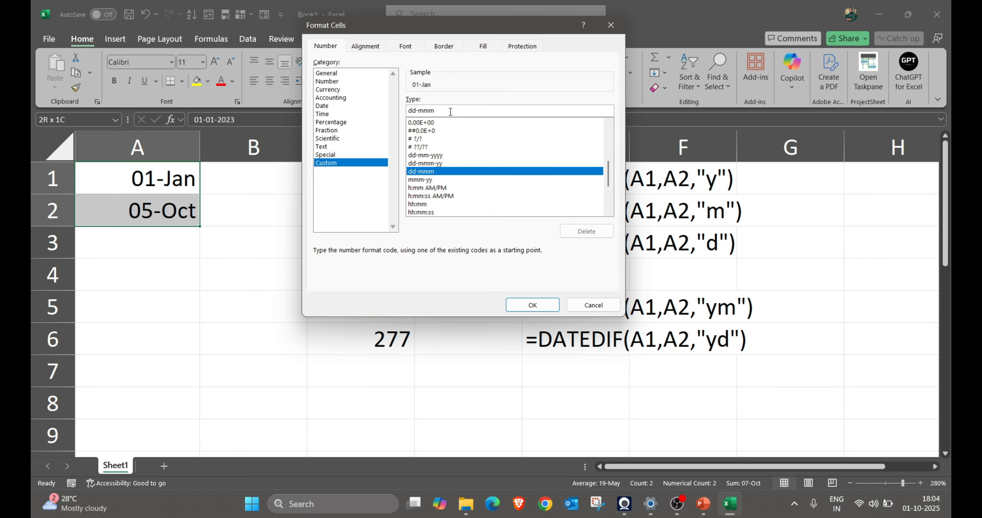
pyautogui.press('BackSpace')
pyautogui.press('BackSpace')
pyautogui.press('BackSpace')
pyautogui.press('BackSpace')
pyautogui.press('Return')
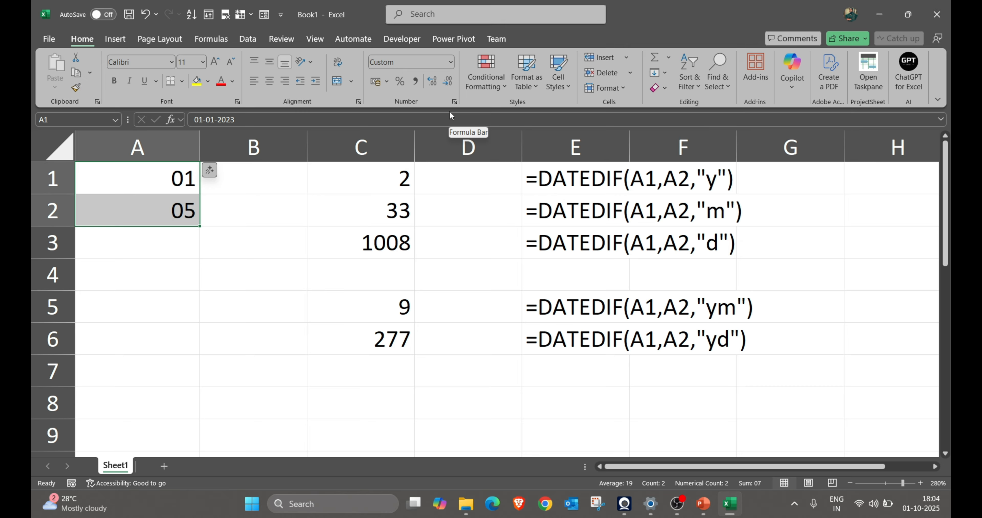
# - Enter =DATEDIF(A1,A2,"md") in cell C8 to calculate the days between the dates while ignoring months and years
pyautogui.press('Down')
pyautogui.press('Down')
pyautogui.press('Right')
pyautogui.press('Right')
pyautogui.press('Down')
pyautogui.press('Down')
pyautogui.press('Down')
pyautogui.press('Down')
pyautogui.press('Down')
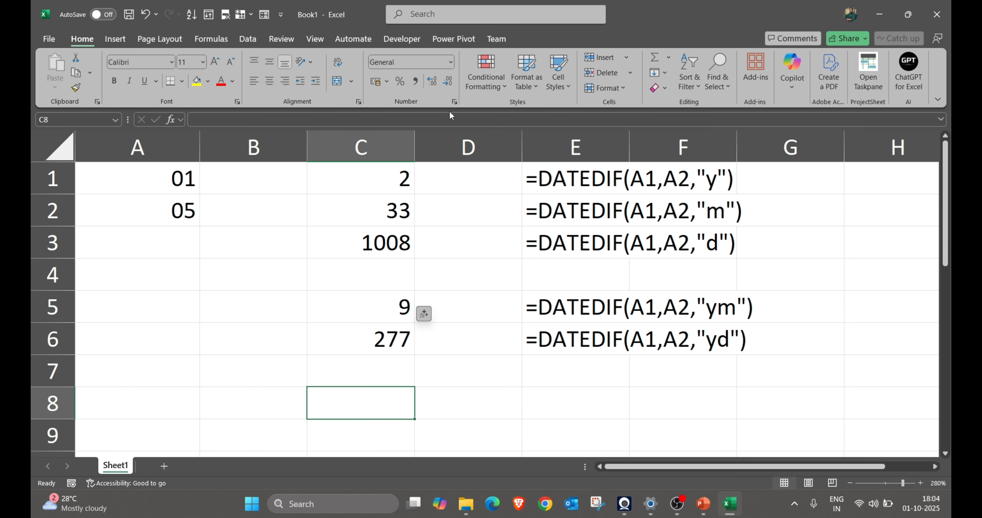
pyautogui.write('=datedif(')
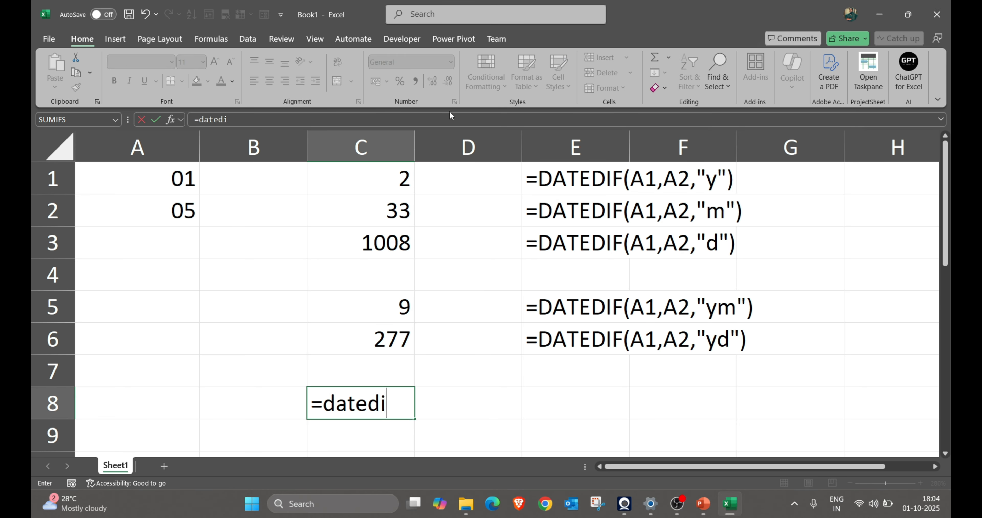
pyautogui.press('Up')
pyautogui.press('Up')
pyautogui.press('Up')
pyautogui.press('Up')
pyautogui.press('Up')
pyautogui.press('Up')
pyautogui.press('Up')
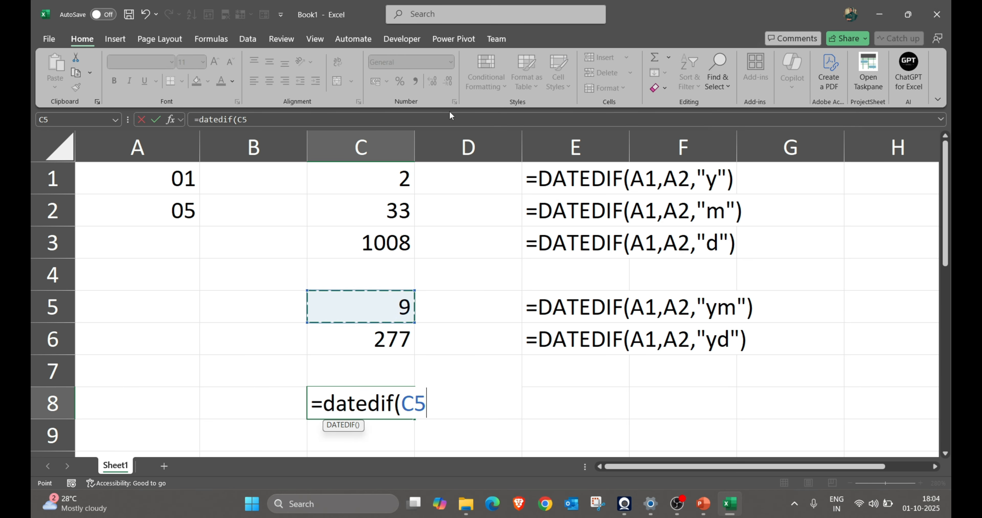
pyautogui.press('Left')
pyautogui.press('Left')
pyautogui.write(',')
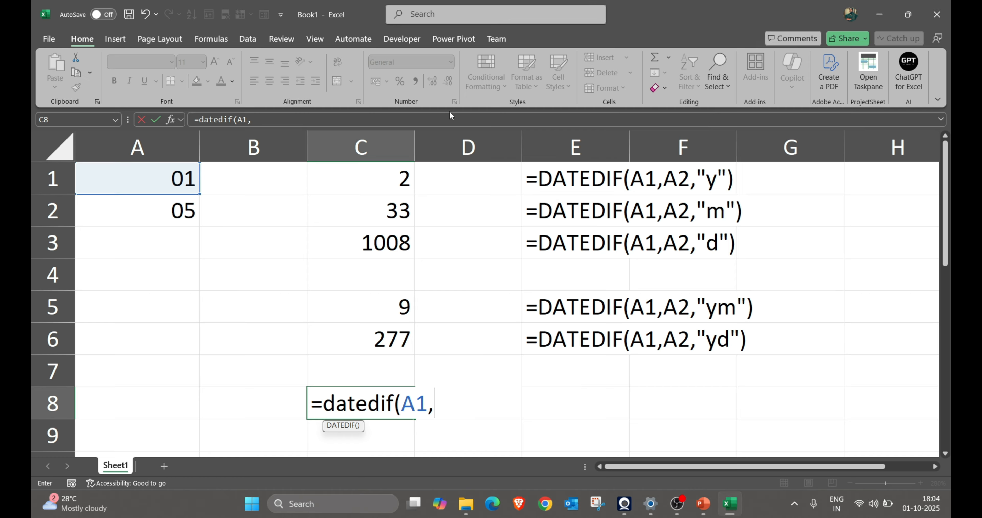
pyautogui.press('Up')
pyautogui.press('Up')
pyautogui.press('Up')
pyautogui.press('Up')
pyautogui.press('Up')
pyautogui.press('Up')
pyautogui.press('Left')
pyautogui.press('Left')
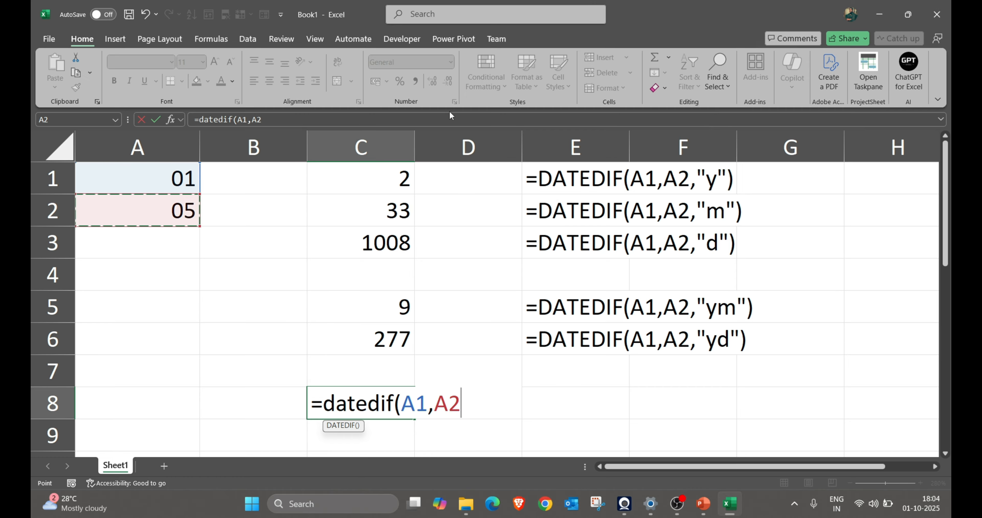
pyautogui.write(',"md')
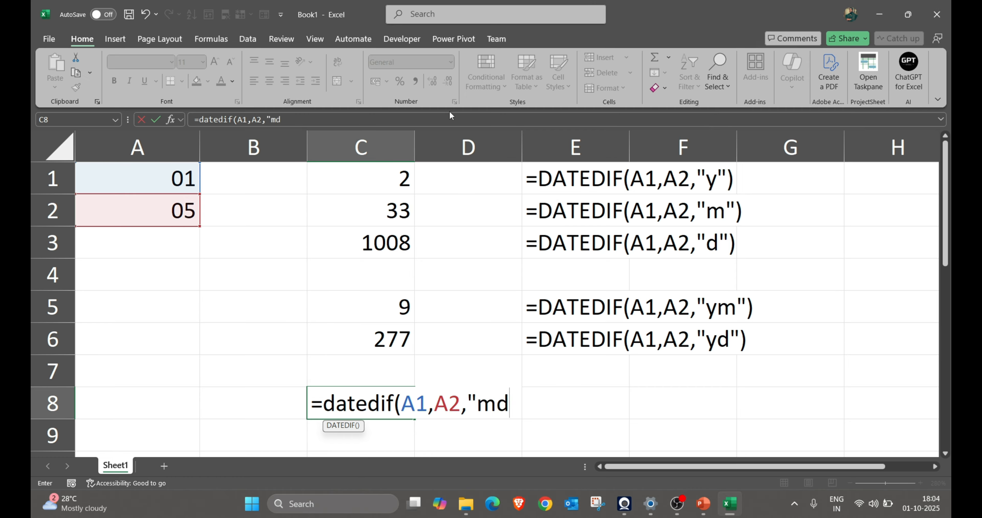
pyautogui.write('")')
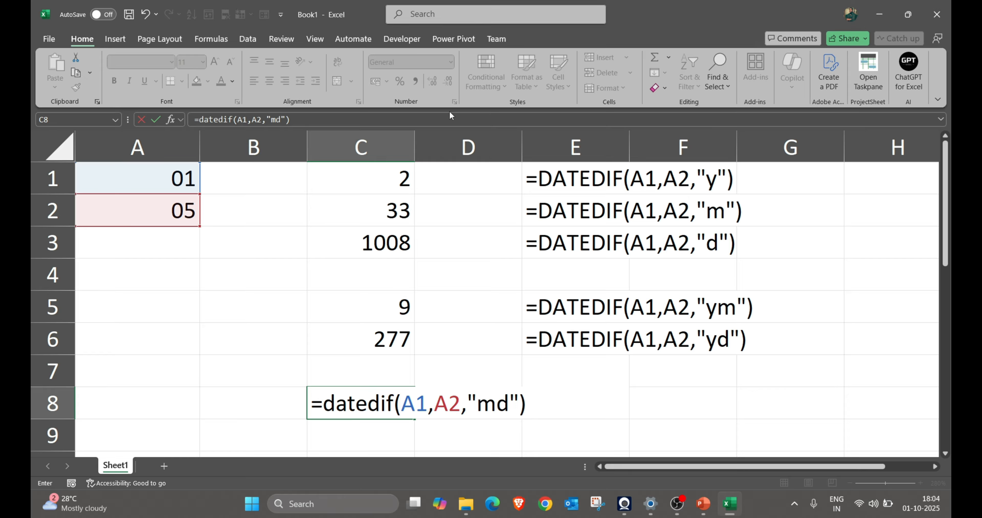
pyautogui.press('Return')
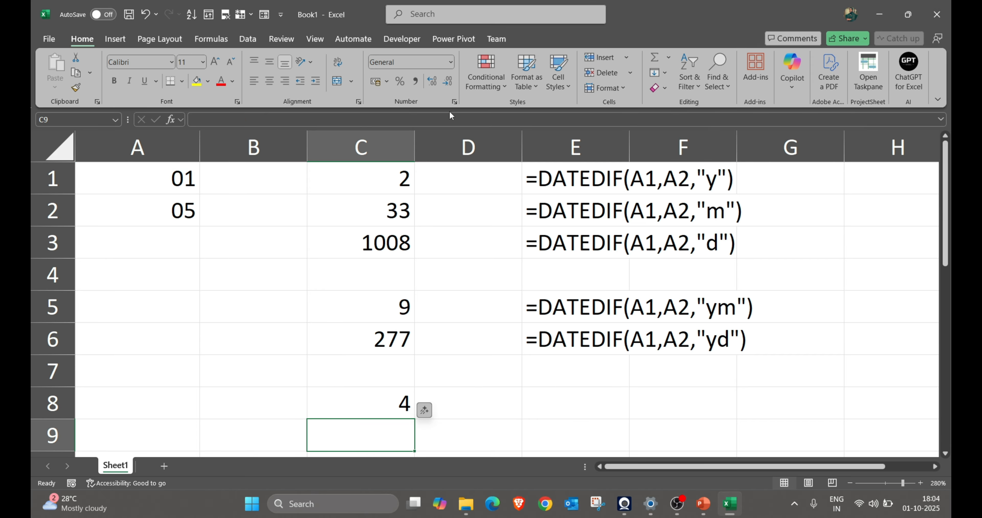
# - Copy the FORMULATEXT formula from E6 into E8 to display the formula used in C8
pyautogui.press('Up')
pyautogui.press('Right')
pyautogui.press('Right')
pyautogui.press('Up')
pyautogui.press('Up')
pyautogui.hotkey('ctrl', 'c')
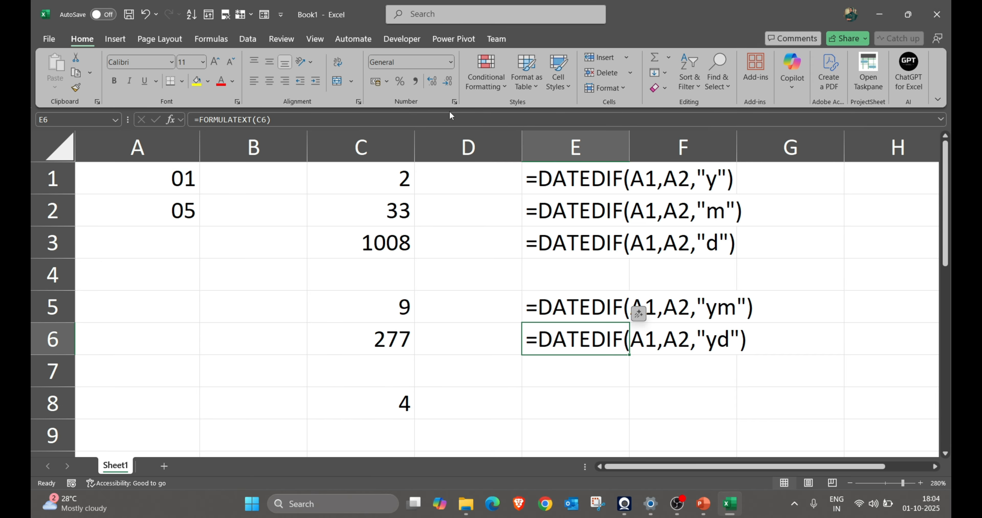
pyautogui.press('Down')
pyautogui.press('Down')
pyautogui.press('Return')
# - Apply the default day-month-year date format to A1:A2 so the full dates are displayed, such as 01-Jan-23
pyautogui.press('Left')
pyautogui.press('Left')
pyautogui.press('Left')
pyautogui.press('Left')
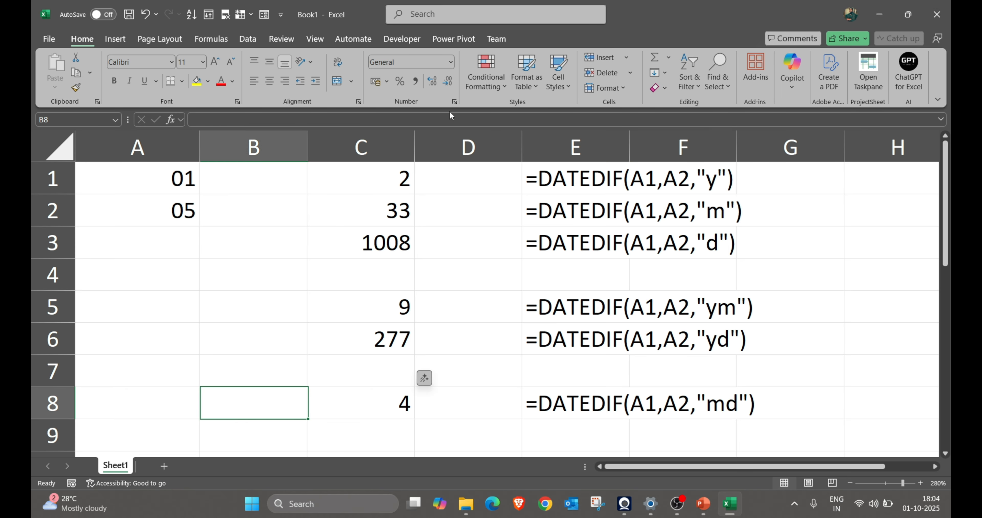
pyautogui.press('Up')
pyautogui.hotkey('ctrl', 'Up')
pyautogui.press('Up')
pyautogui.hotkey('shift', 'Down')
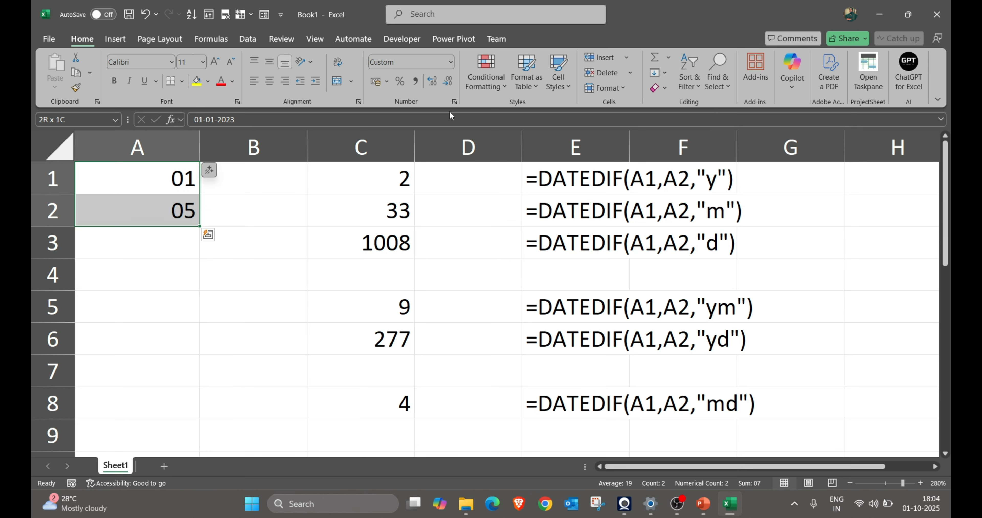
pyautogui.hotkey('ctrl', 'shift', '3')
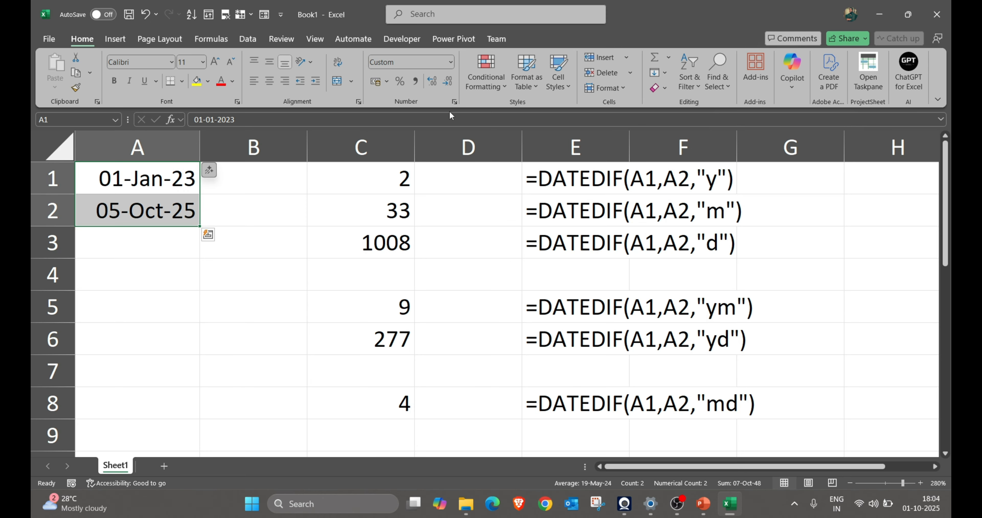
pyautogui.press('Up')
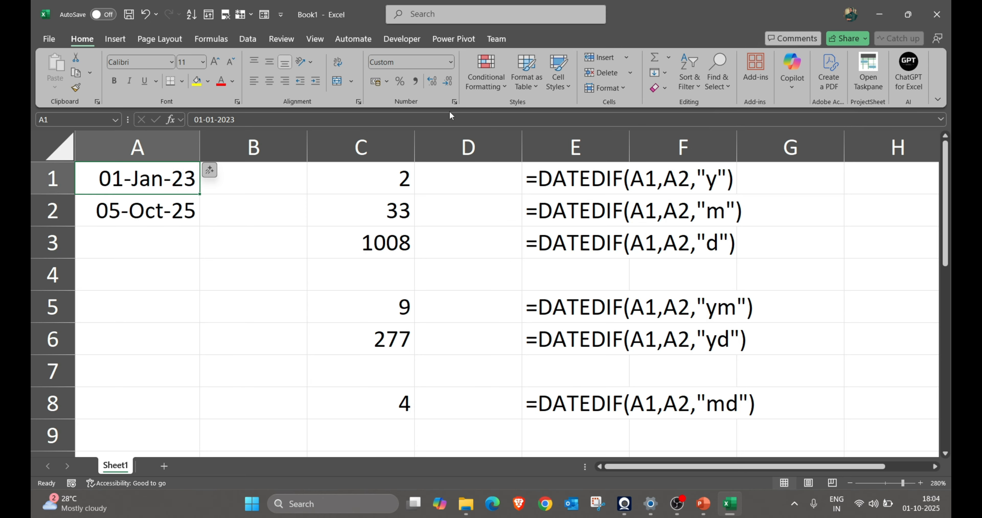